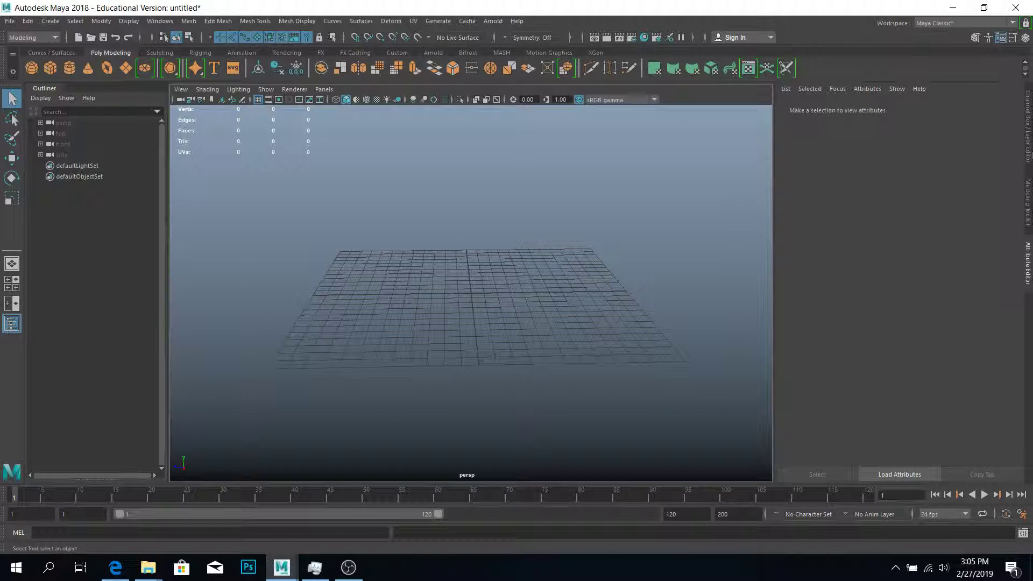
left_click(1027, 124)
left_click(1028, 204)
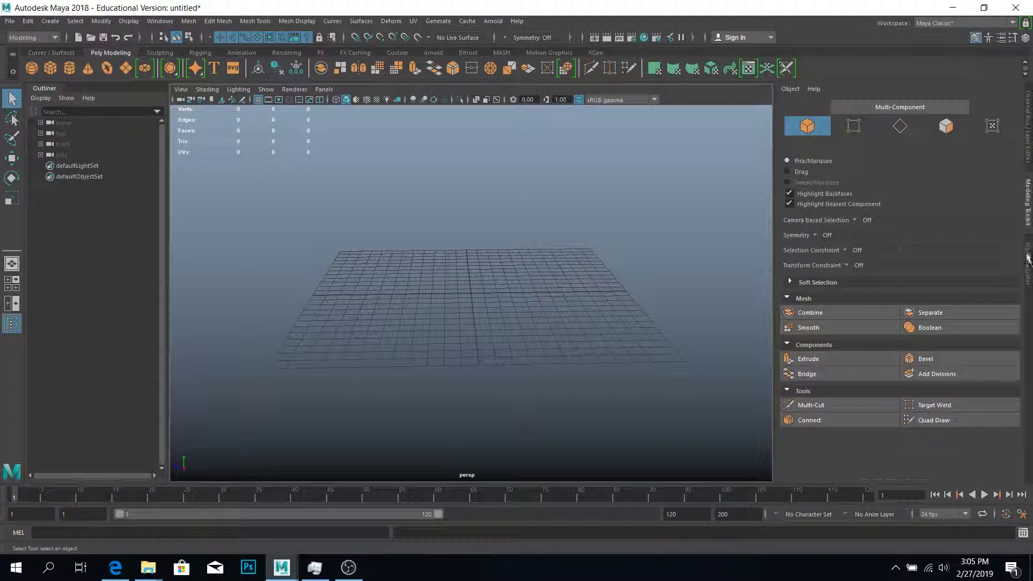
left_click(1027, 261)
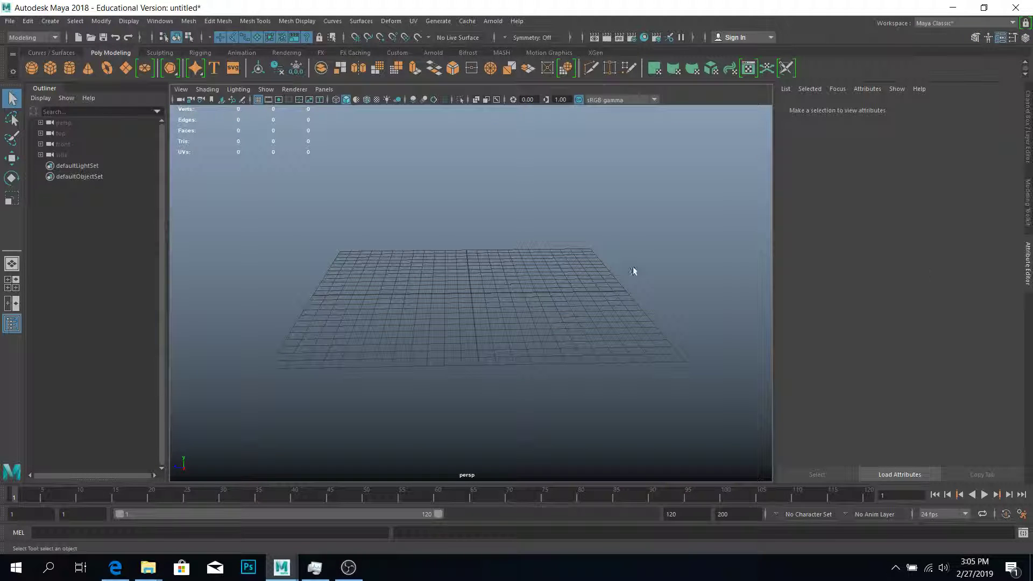
left_click(31, 36)
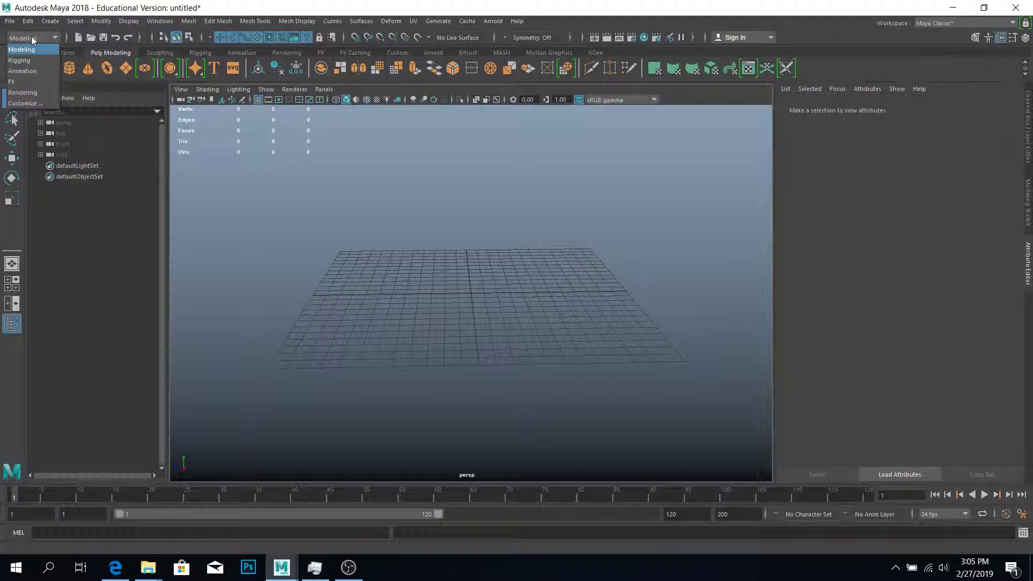
left_click(31, 49)
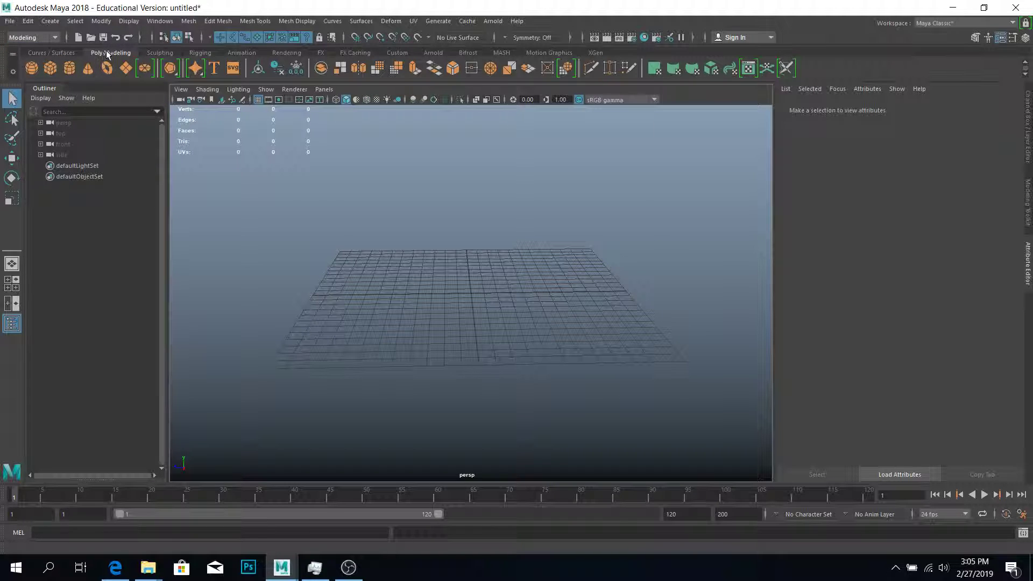
Create a polygon sphere at the origin, switch to the Rigging menu set, and scale the sphere up uniformly to about three times its size.
left_click(31, 69)
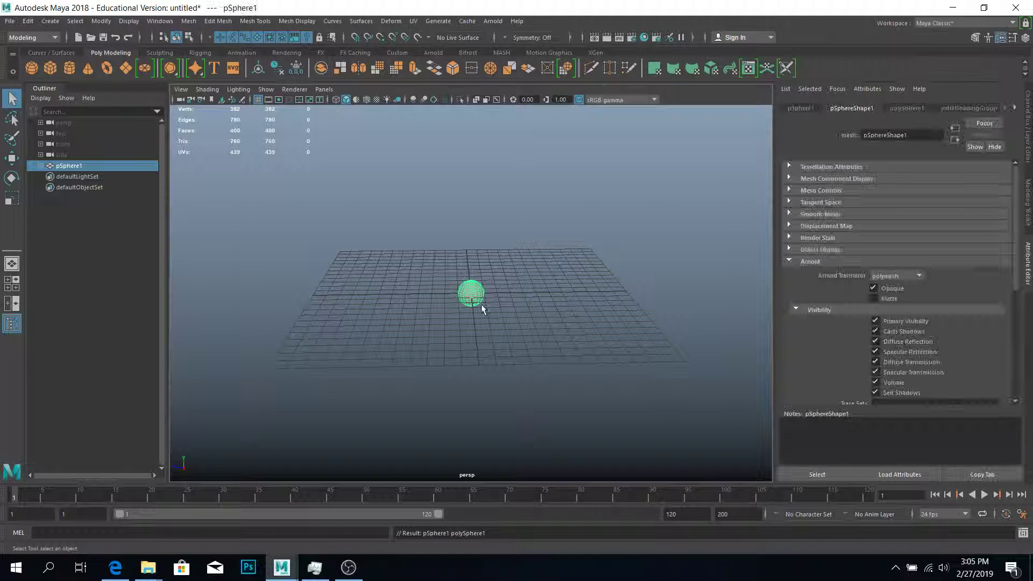
key("F3")
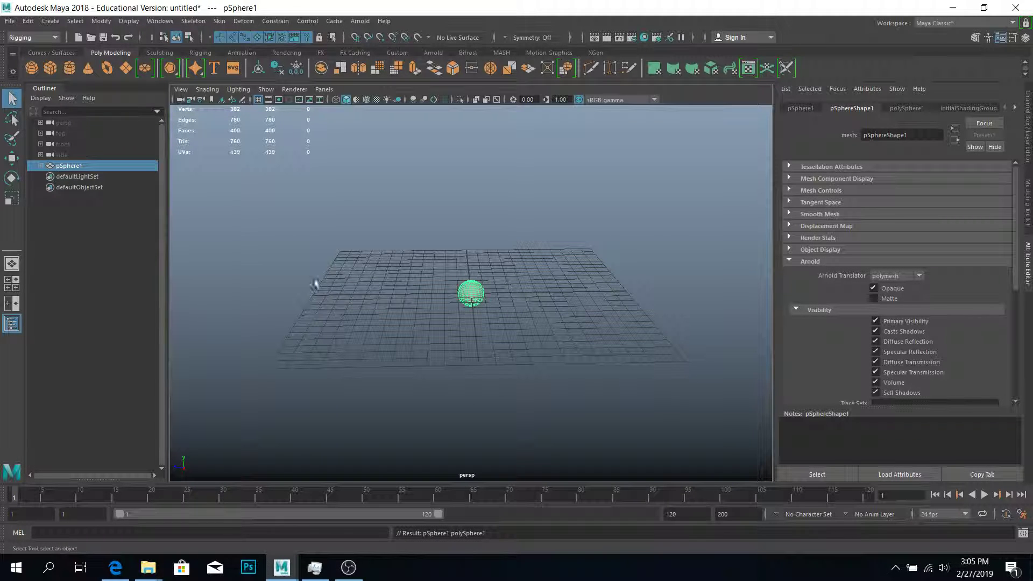
left_click(11, 198)
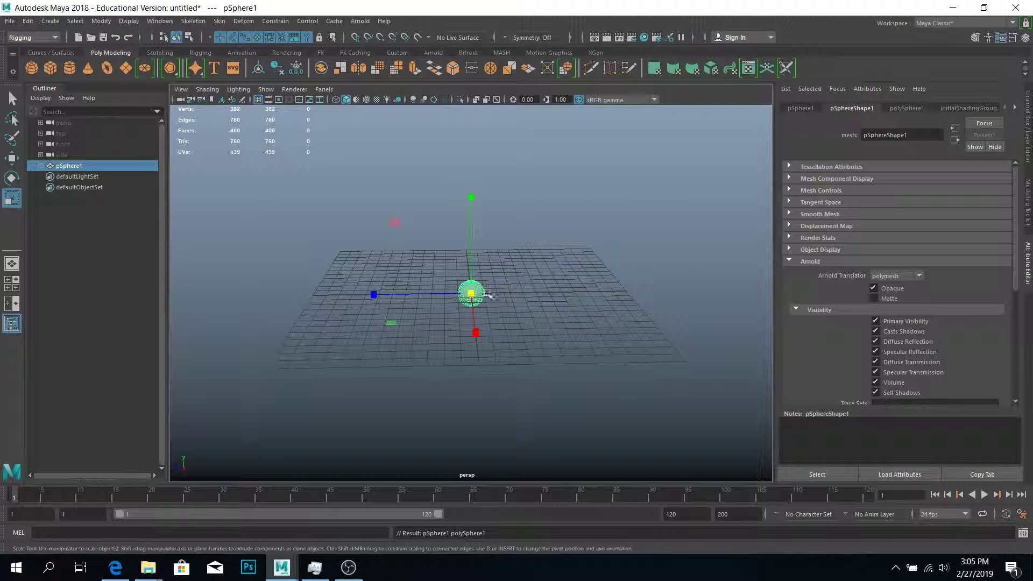
left_click_drag(471, 293, 519, 276)
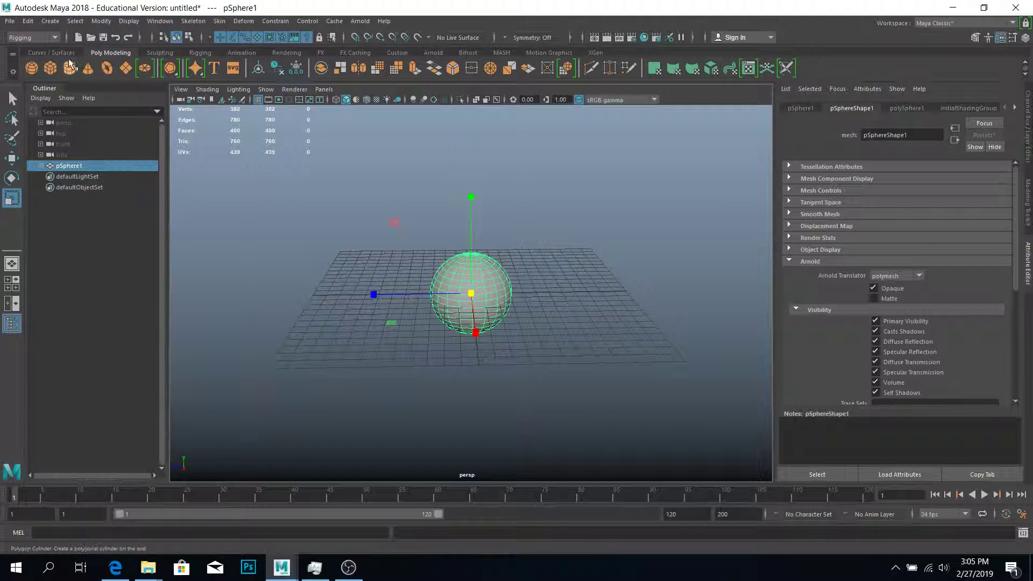
Create a polygon plane at the origin and scale it up uniformly into a floor extending well beyond the grid.
left_click(126, 67)
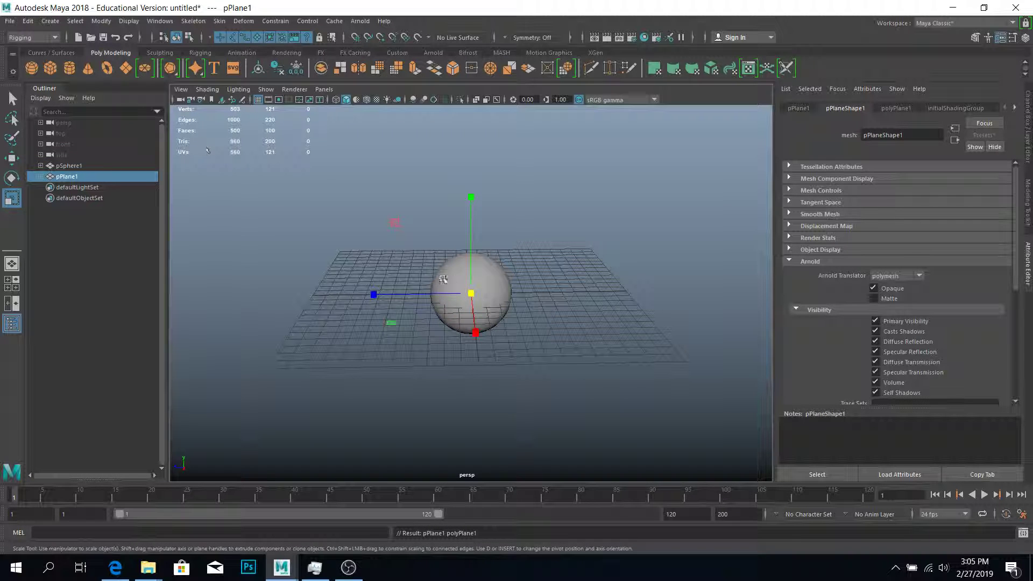
left_click_drag(472, 293, 761, 227)
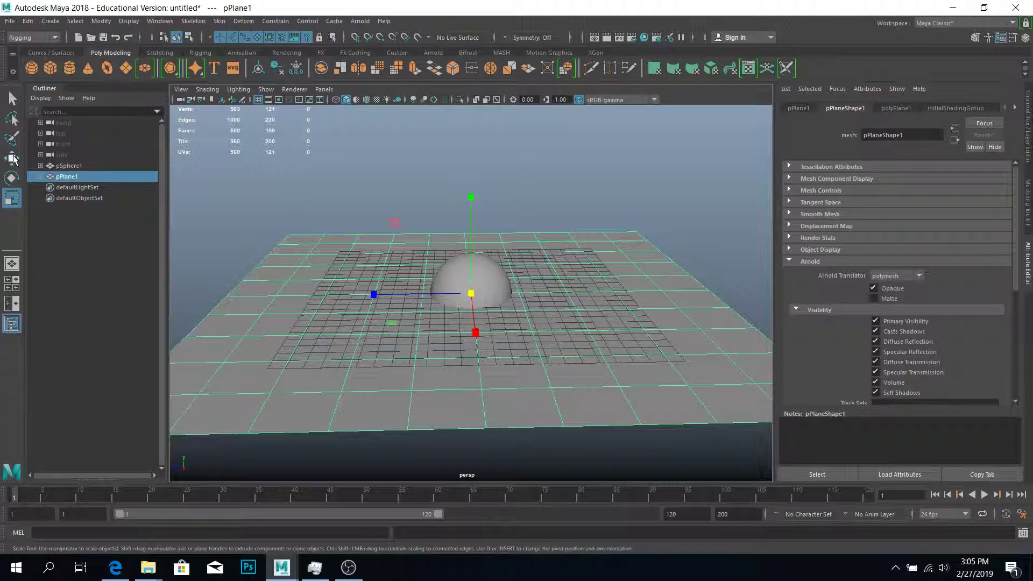
Move the plane straight down with vertex snapping to the lowest point of the sphere, so the sphere rests on it.
left_click(12, 157)
mouse_move(581, 244)
left_mouse_down("alt")
mouse_move(572, 247)
mouse_move(600, 234)
left_mouse_up("alt")
middle_click_drag(515, 208, 530, 198, "alt")
scroll(525, 269, "up", 3)
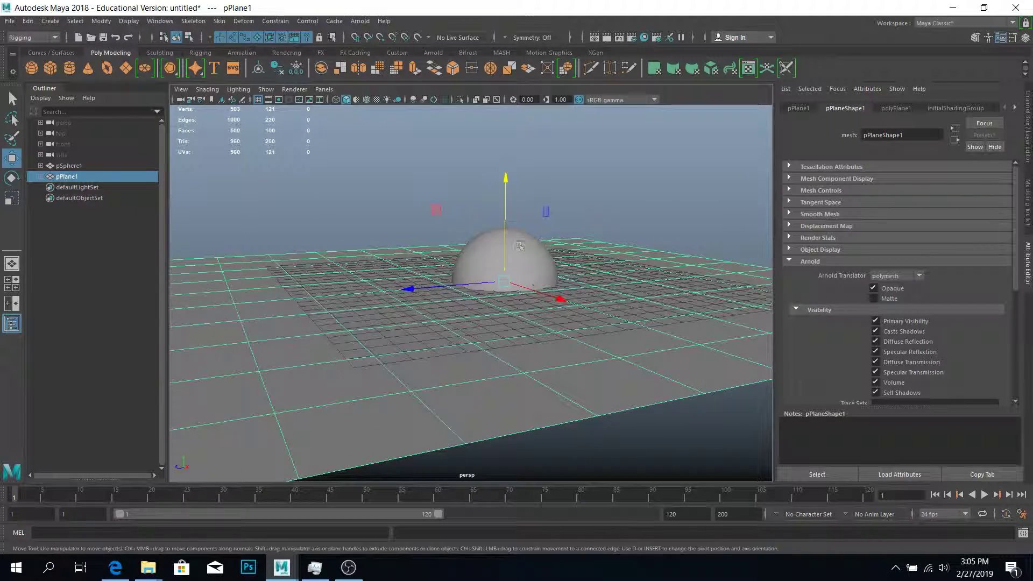
left_click_drag(598, 268, 590, 207, "alt")
key("v")
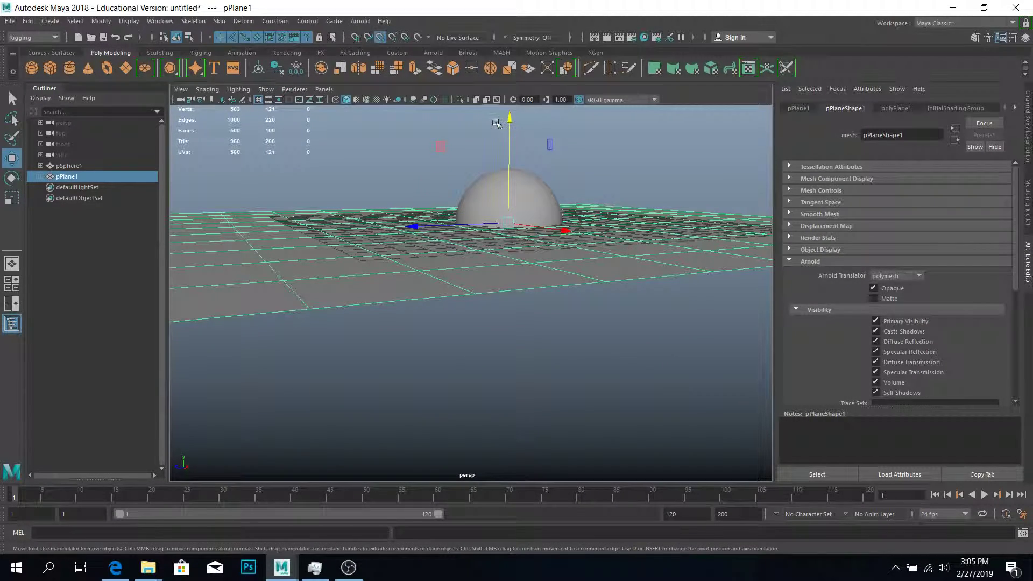
left_click_drag(503, 123, 523, 285)
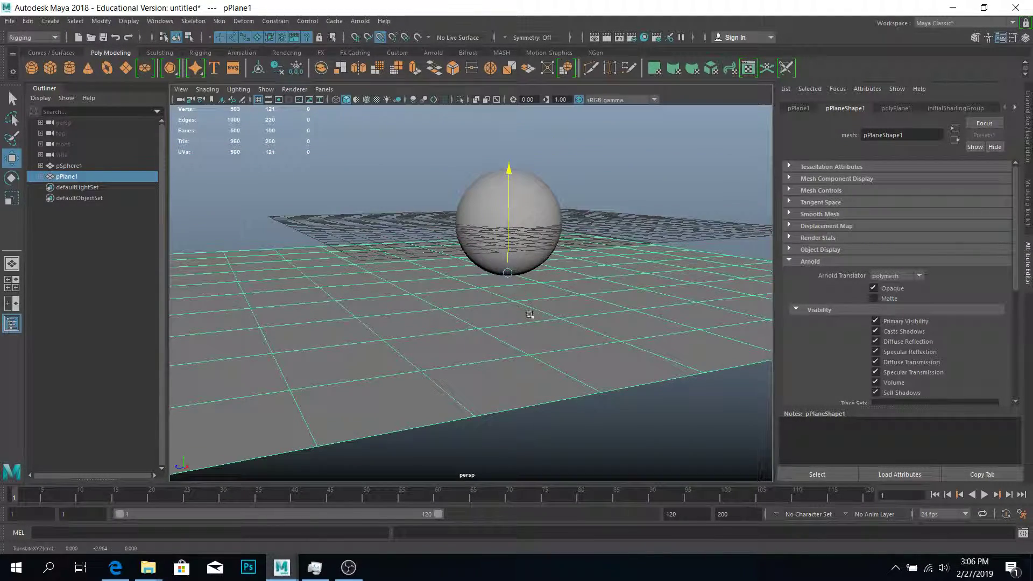
left_click_drag(597, 295, 576, 279, "alt")
key("v")
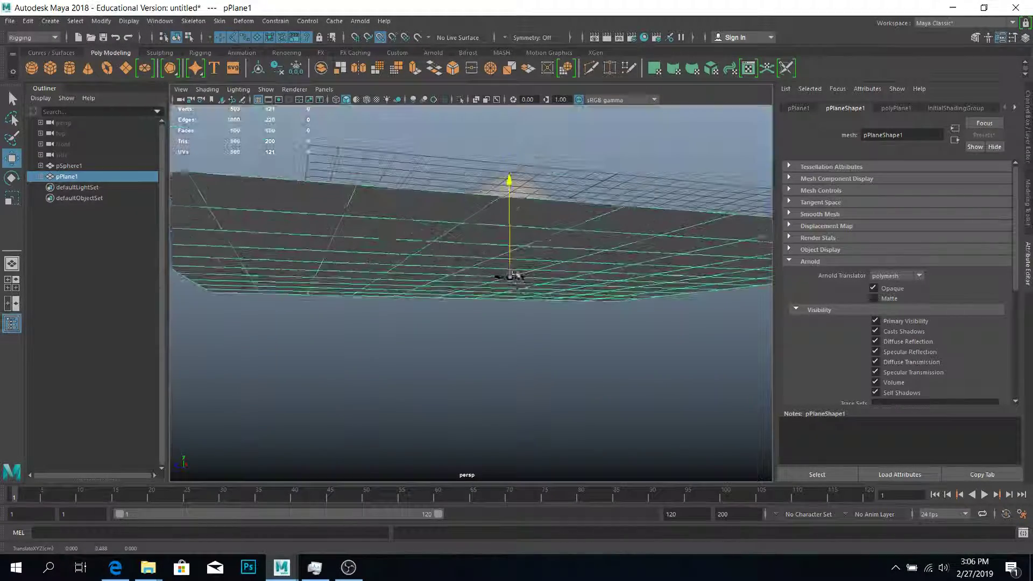
left_click_drag(525, 322, 562, 385, "alt")
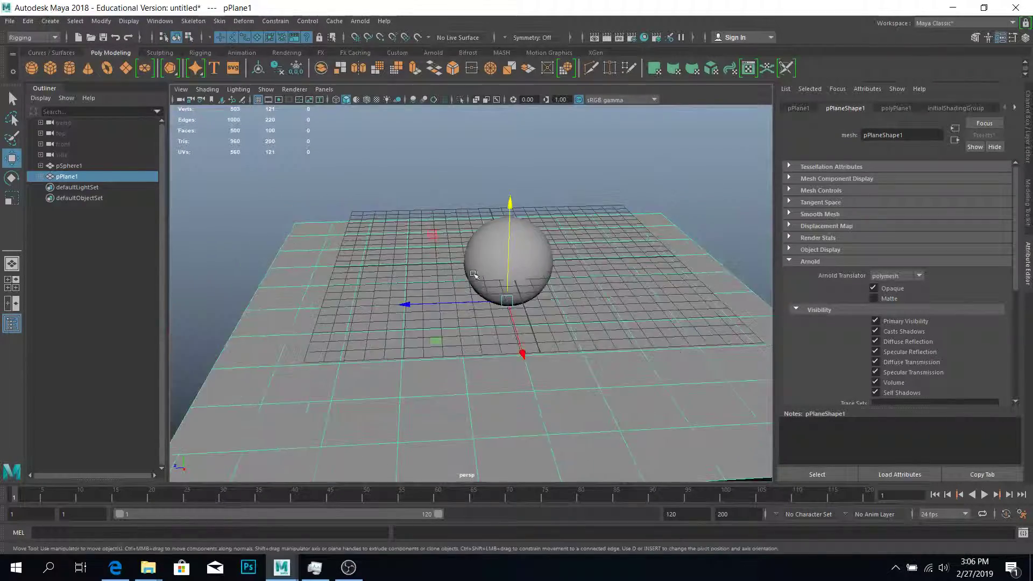
Hide the grid in the perspective viewport and clear the selection.
mouse_move(402, 221)
left_mouse_down("alt")
mouse_move(400, 201)
mouse_move(397, 227)
left_mouse_up("alt")
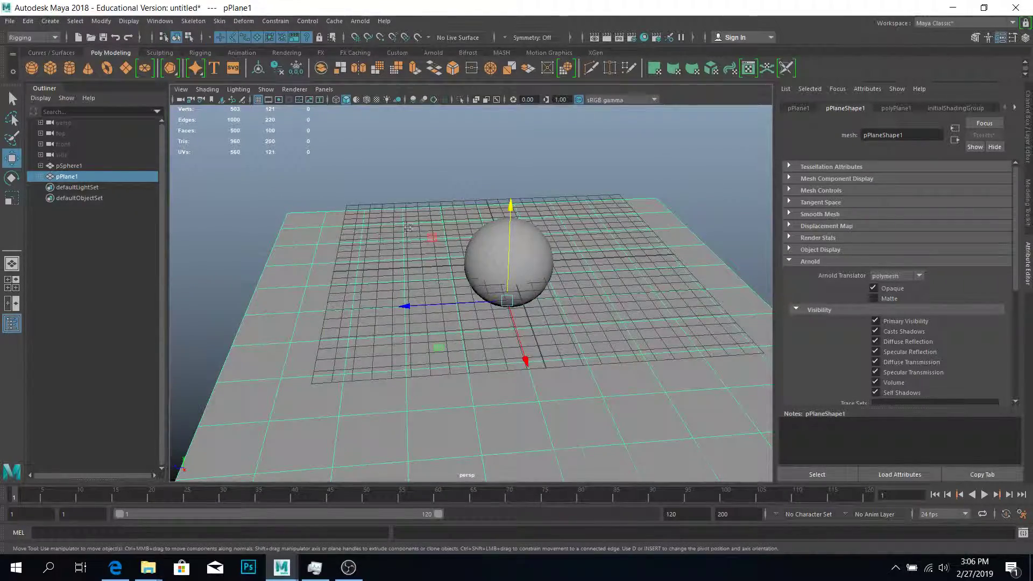
scroll(408, 227, "up", 5)
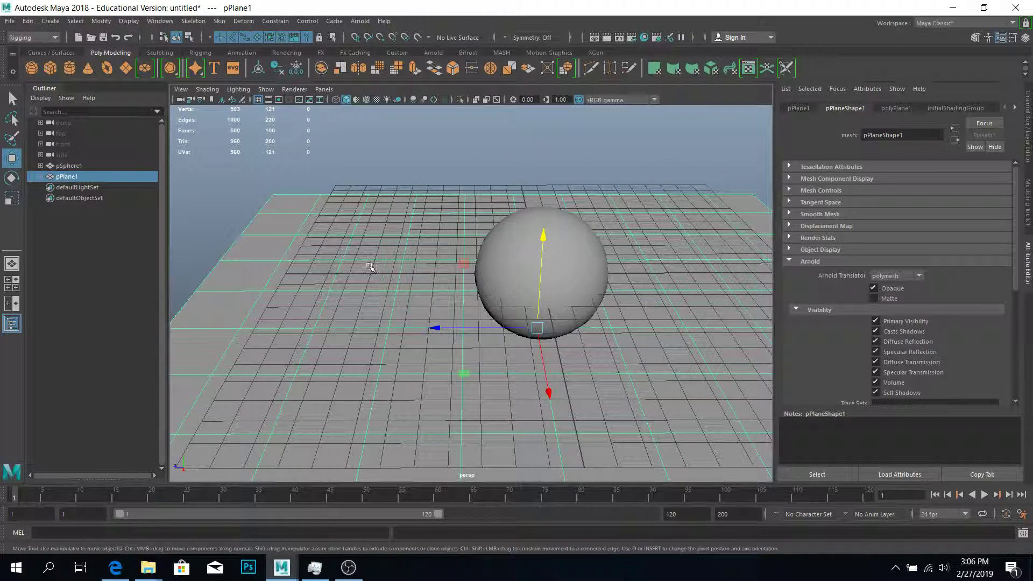
left_click(258, 102)
middle_click_drag(477, 277, 455, 289, "alt")
left_click(259, 100)
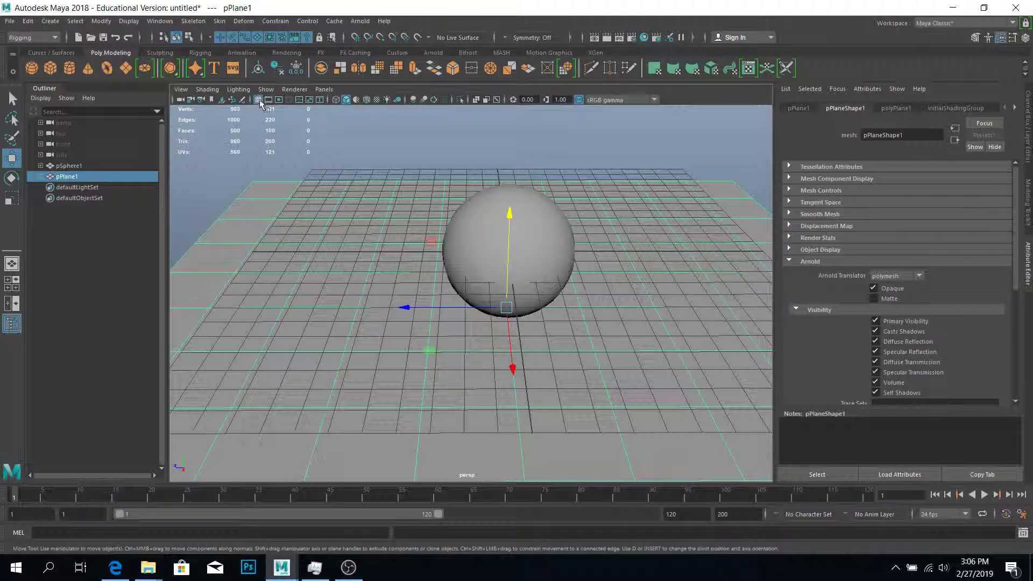
left_click(258, 100)
left_click(259, 100)
left_click(259, 101)
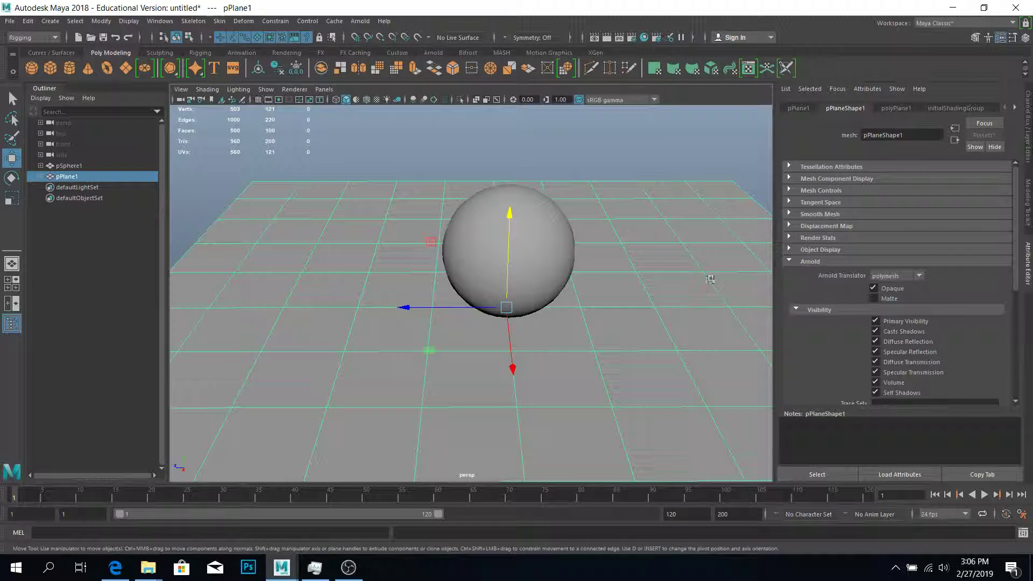
left_click(617, 160)
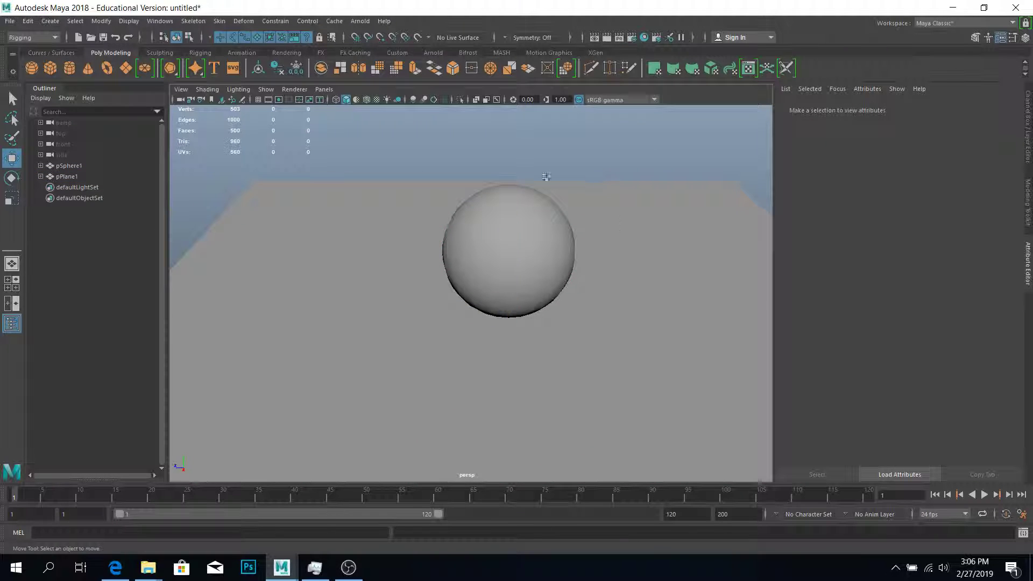
left_click_drag(614, 221, 625, 216, "alt")
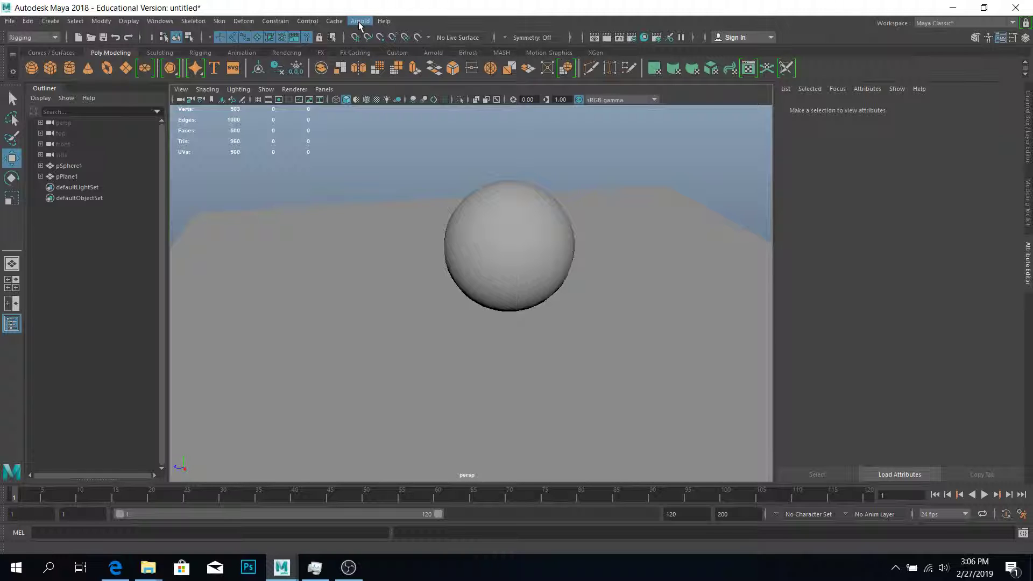
Check in the Plug-in Manager whether the Arnold plug-in mtoa.mll is loaded and set to auto load.
left_click(159, 21)
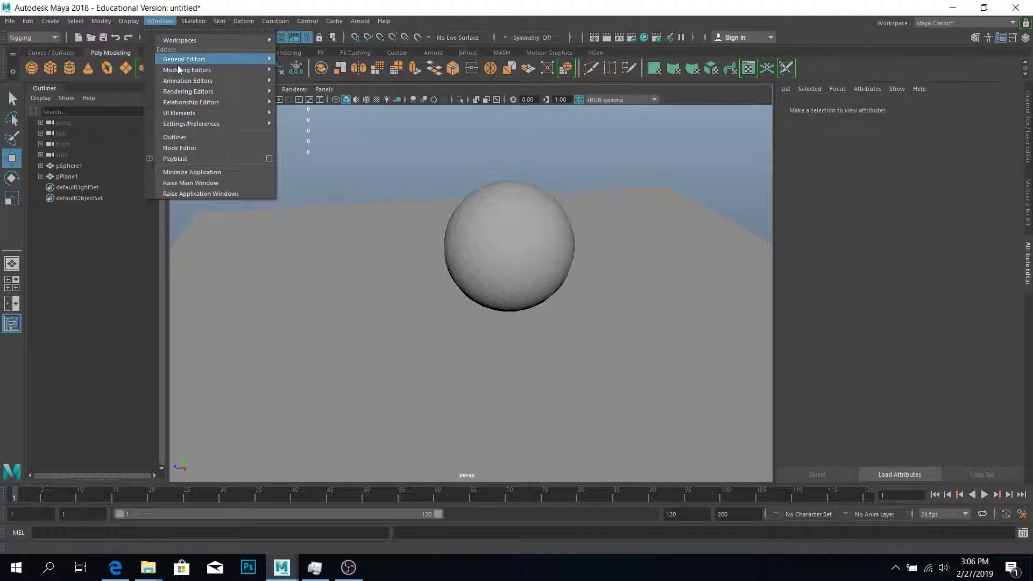
mouse_move(198, 123)
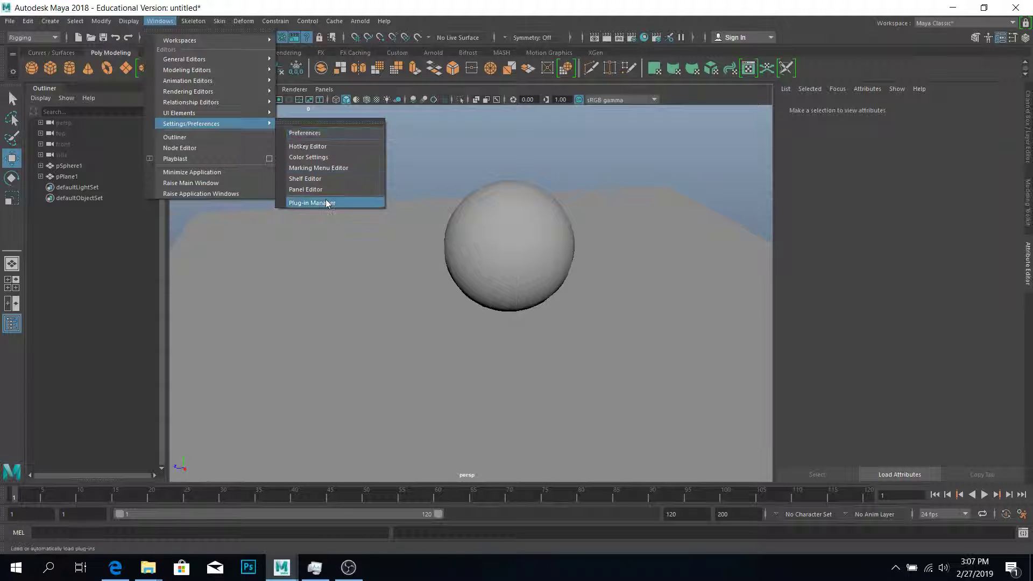
left_click(326, 203)
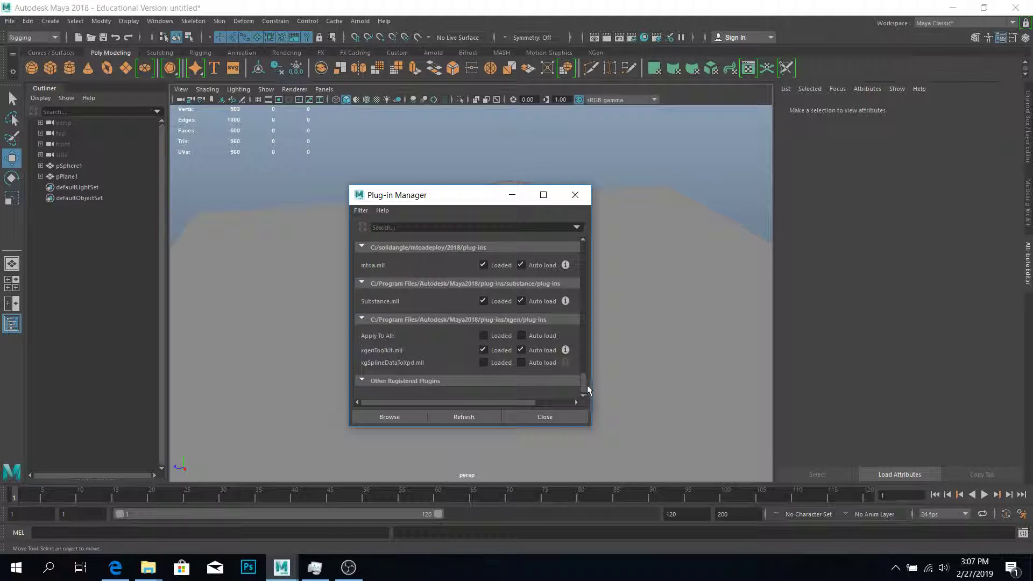
left_click_drag(584, 388, 582, 305)
scroll(414, 276, "down", 5)
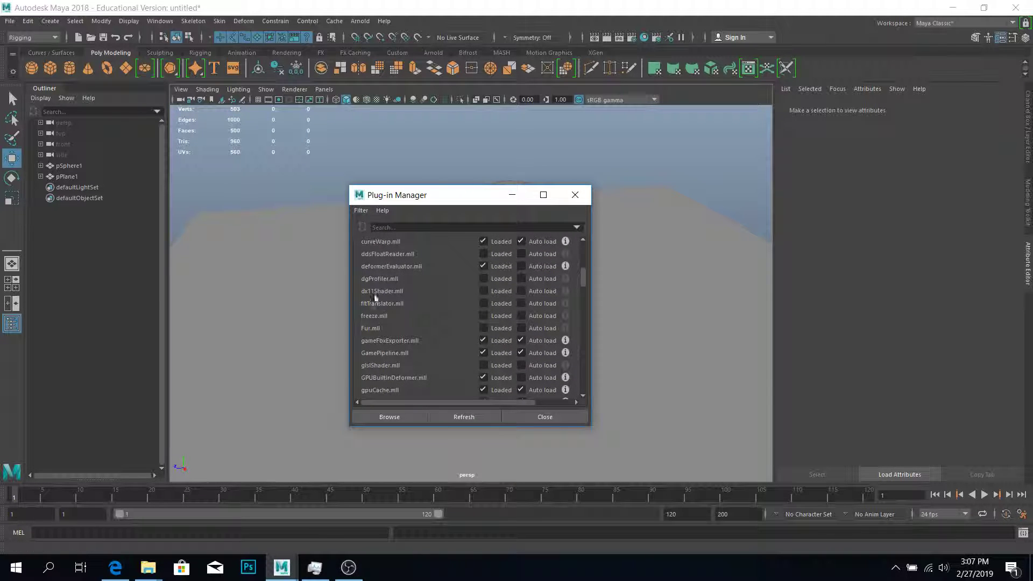
left_click_drag(585, 276, 581, 404)
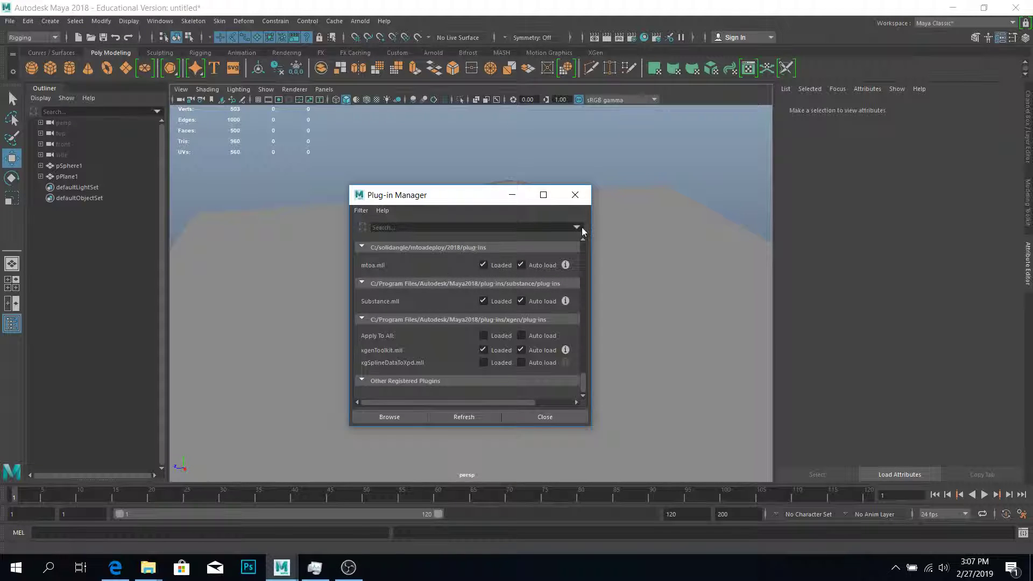
left_click(575, 195)
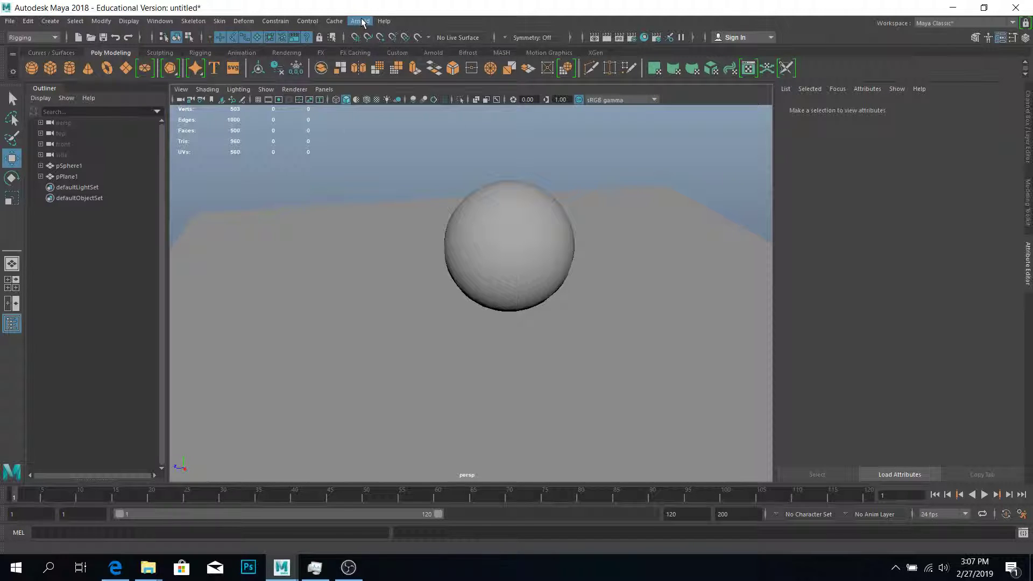
Add an Arnold Skydome Light to the scene.
left_click(361, 22)
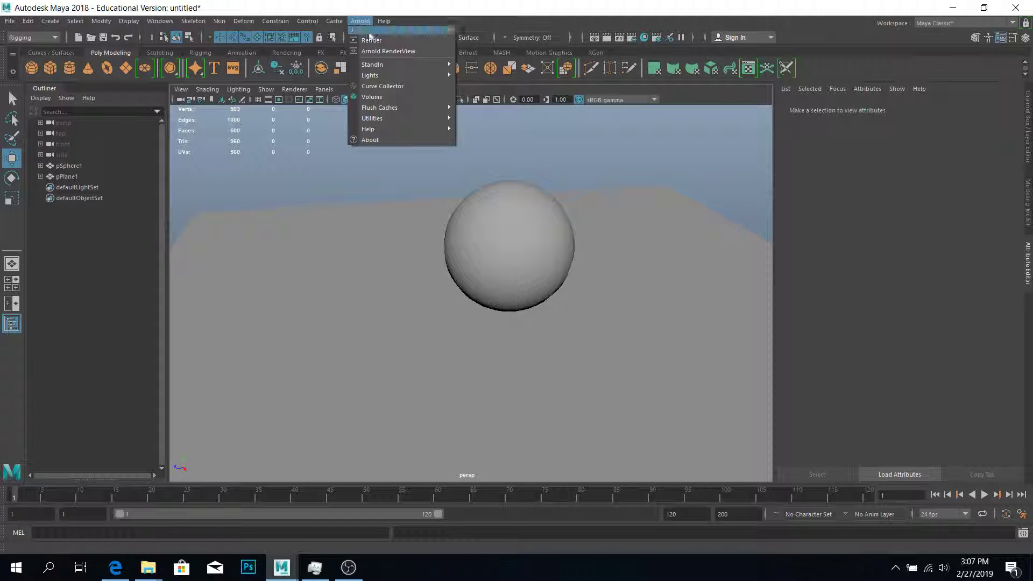
mouse_move(398, 64)
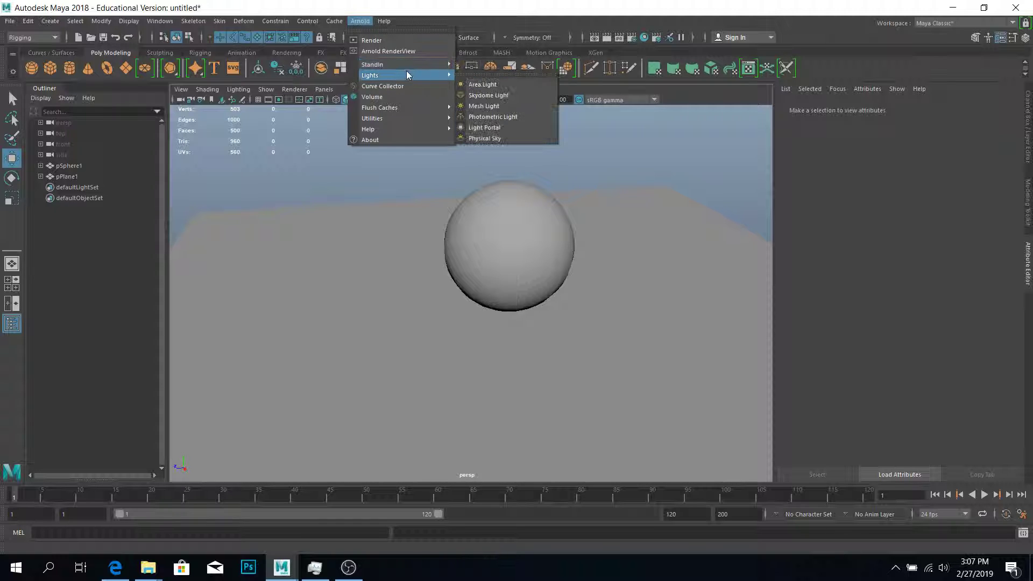
left_click(493, 95)
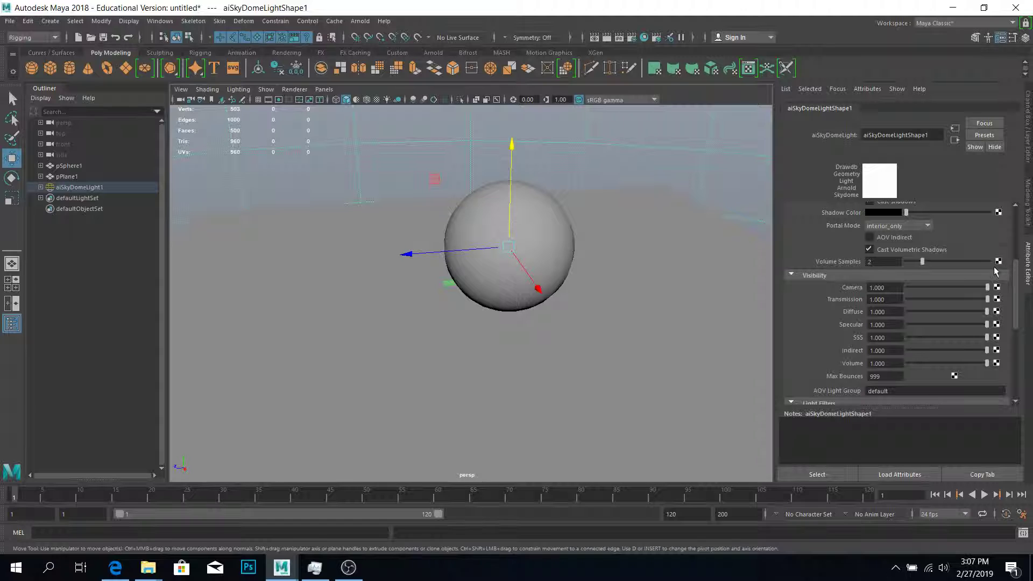
Map a File texture node to the skydome light's Color attribute.
scroll(941, 287, "up", 5)
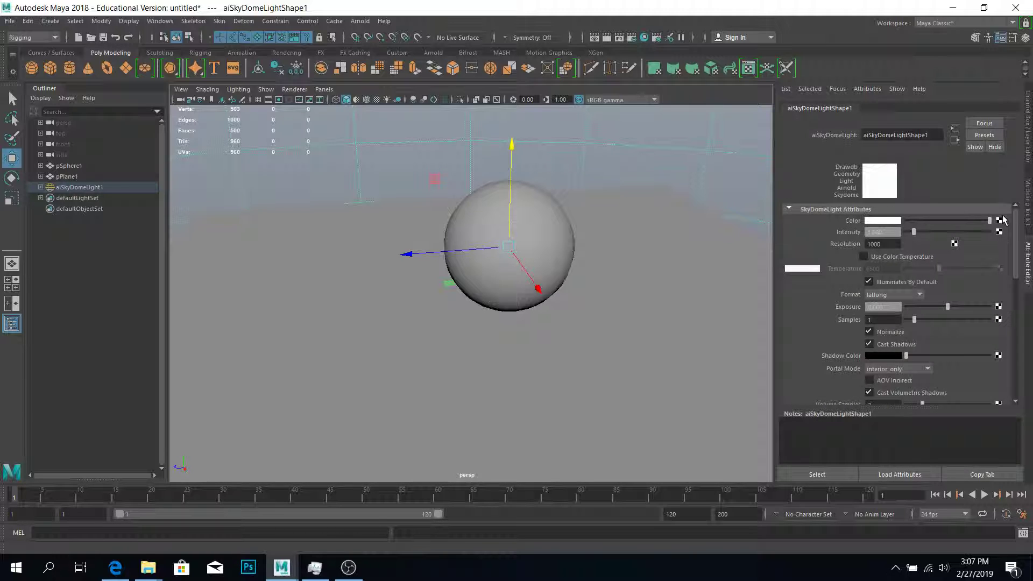
left_click(998, 220)
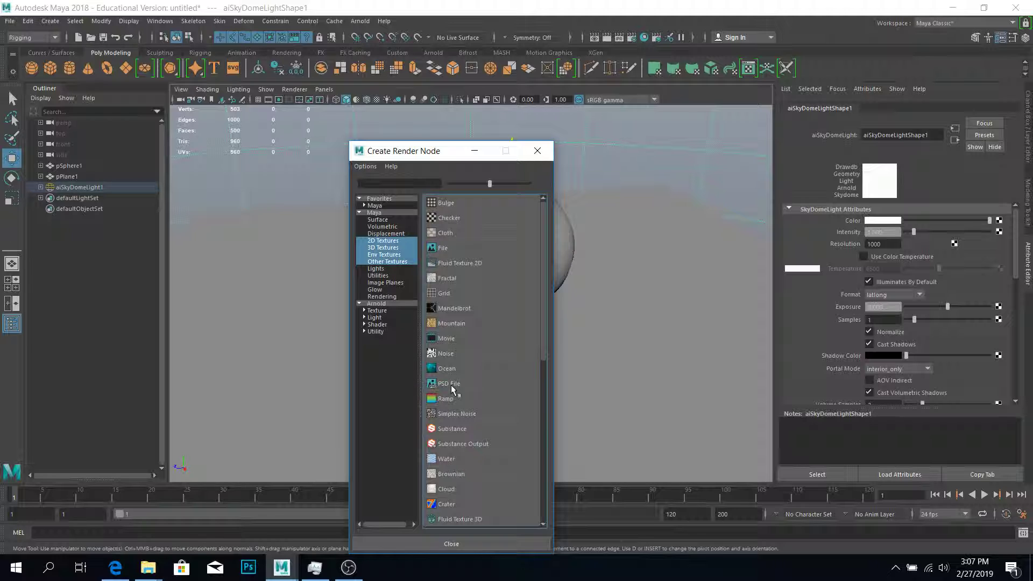
left_click(446, 248)
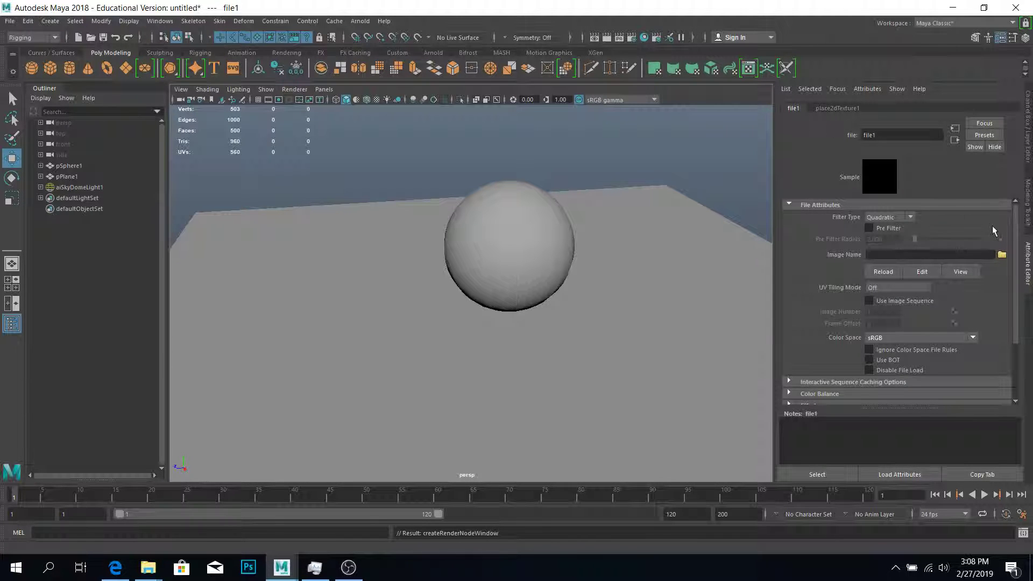
Load Sunset.hdr from the free skies folder into the skydome's file texture and render the current frame.
left_click(1001, 255)
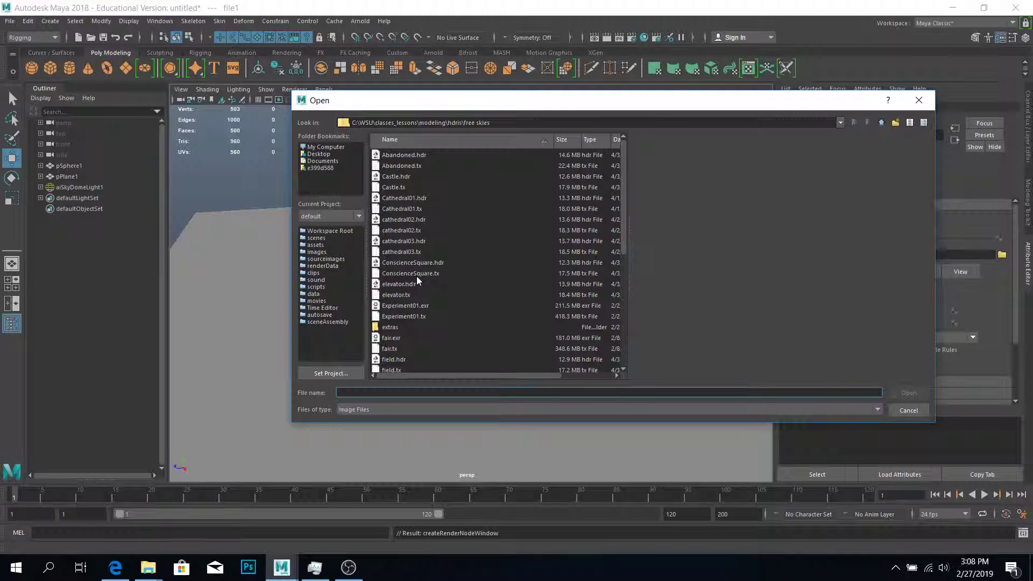
scroll(417, 279, "down", 6)
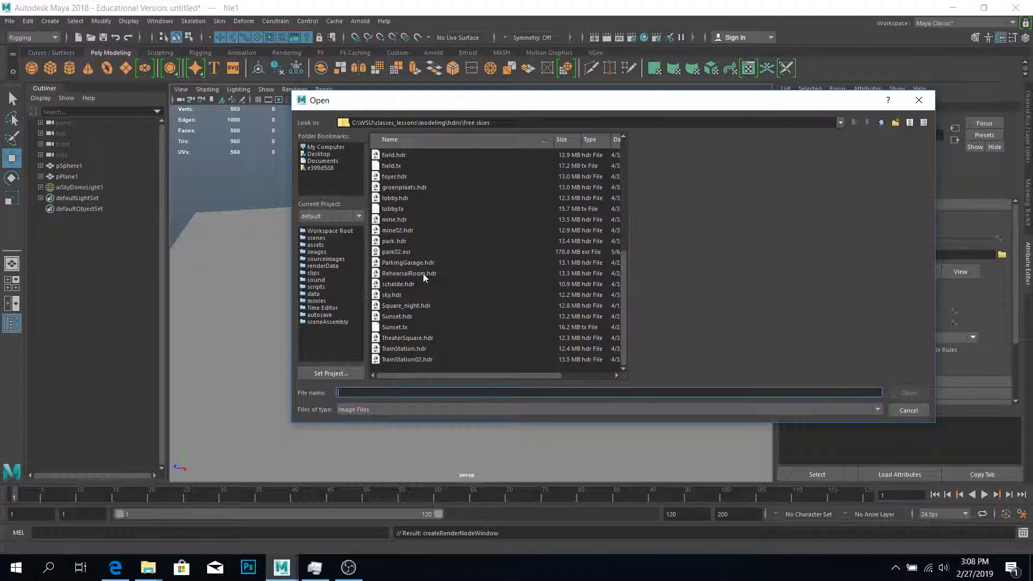
left_click(387, 317)
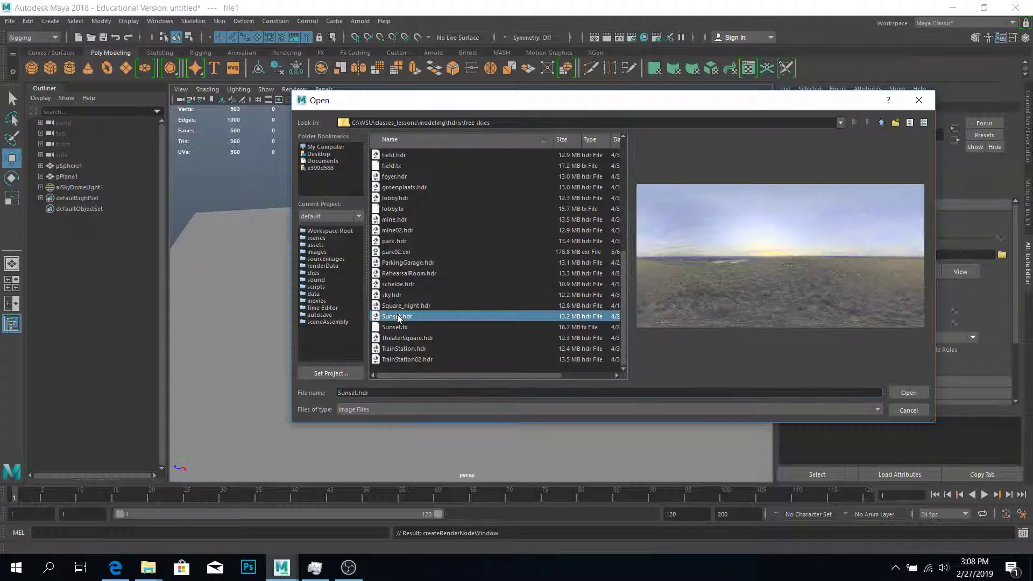
left_click(918, 392)
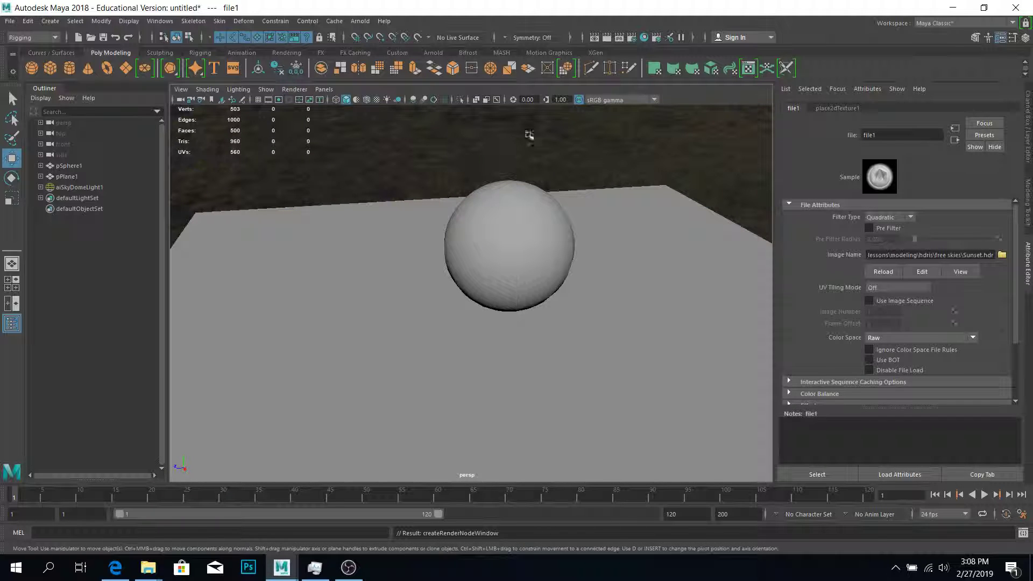
left_click(607, 37)
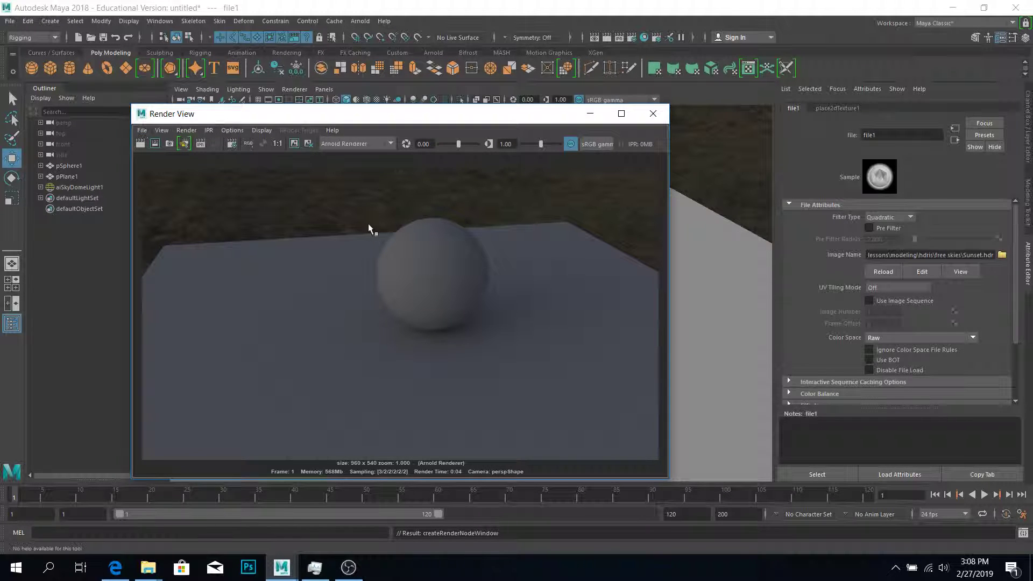
left_click(143, 131)
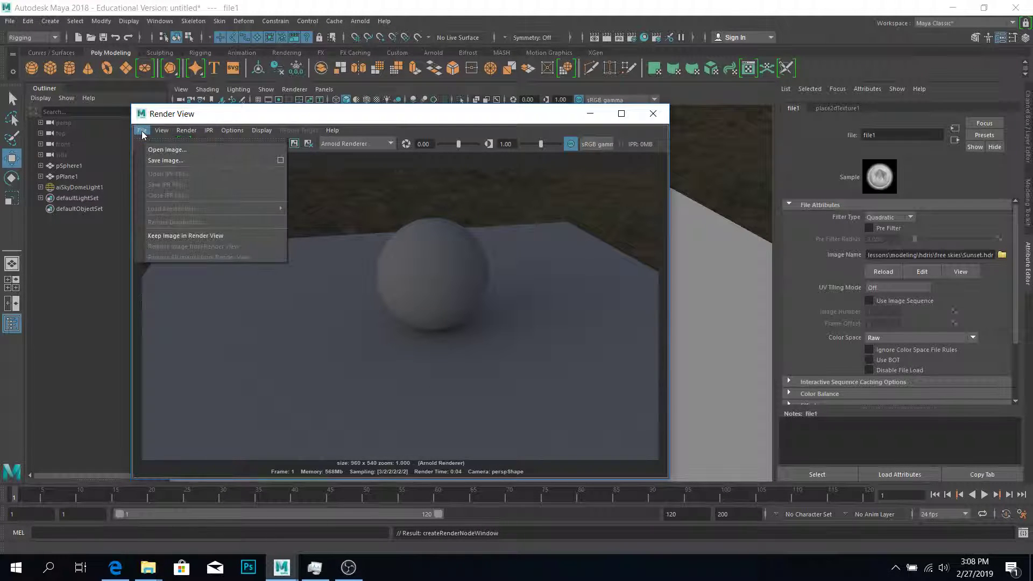
left_click(168, 161)
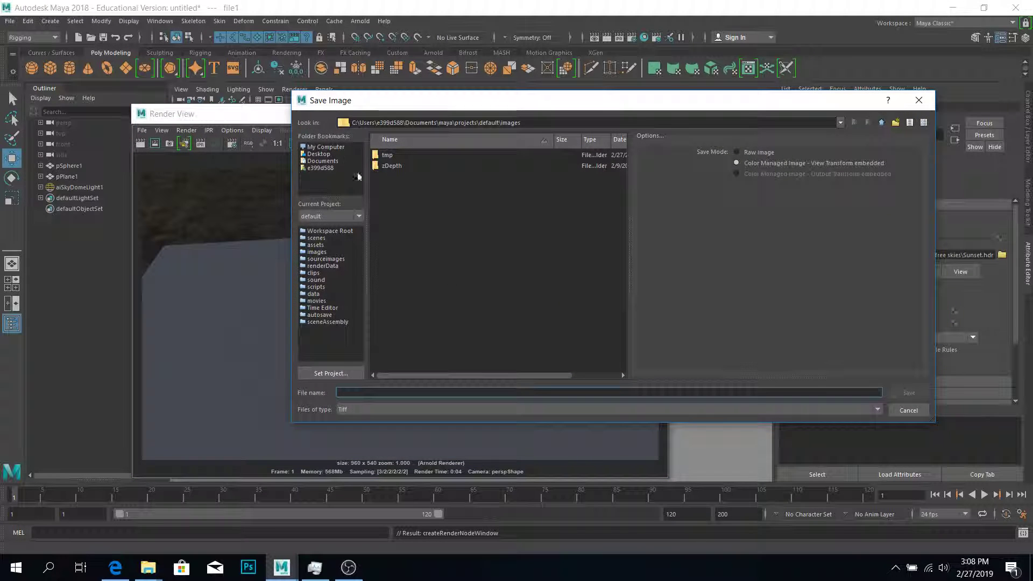
left_click(324, 155)
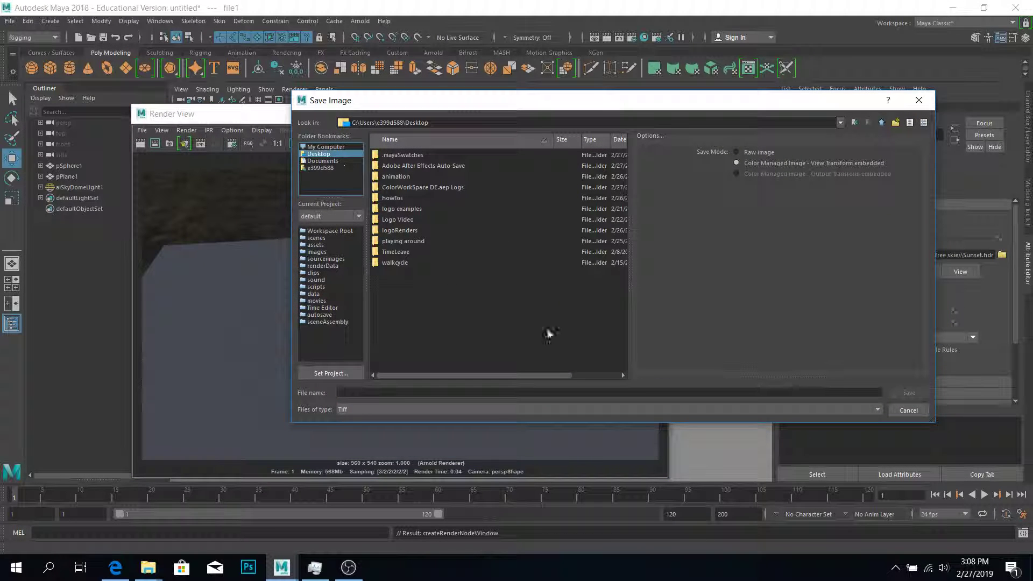
left_click(359, 408)
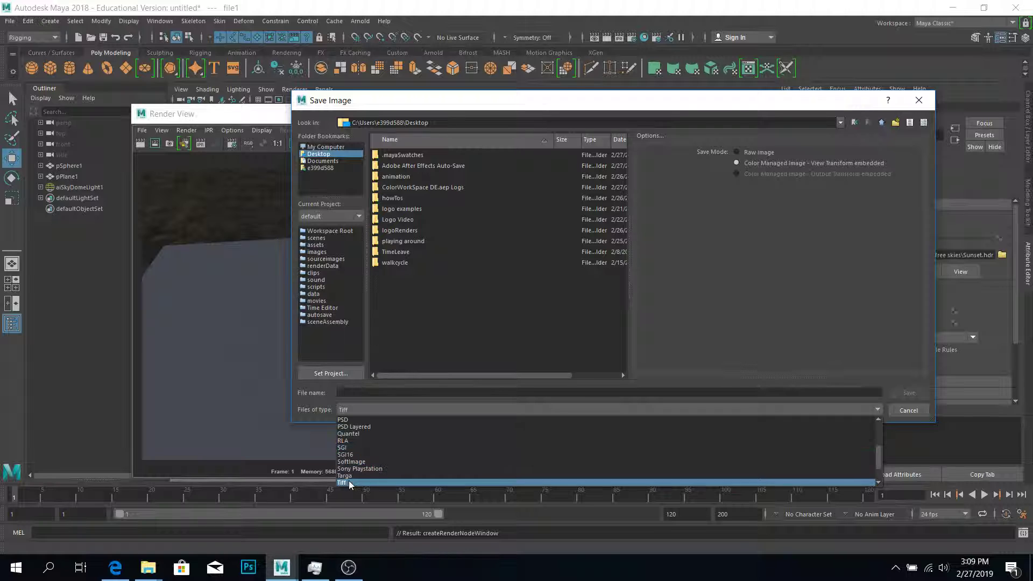
scroll(349, 482, "up", 3)
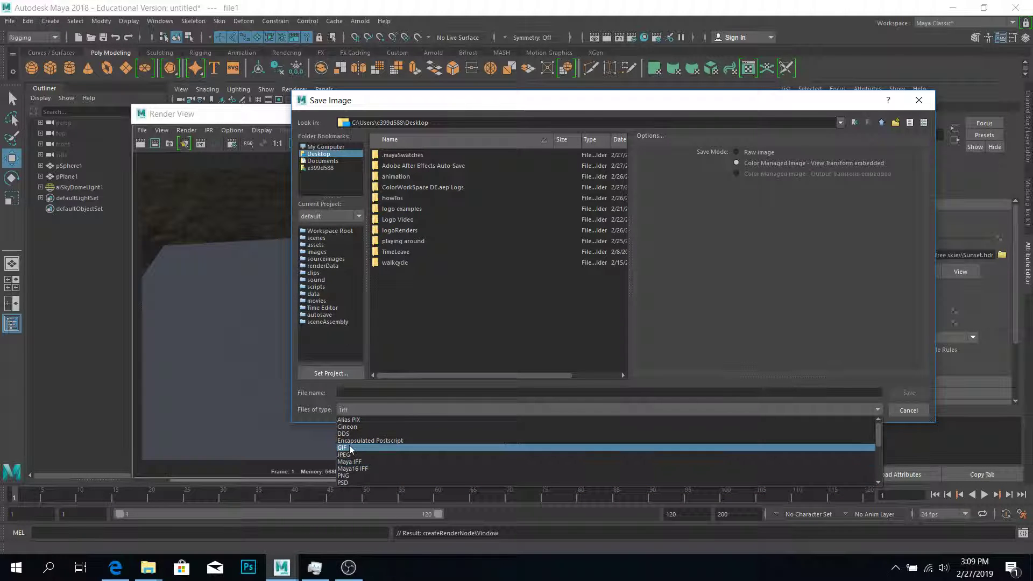
left_click(350, 454)
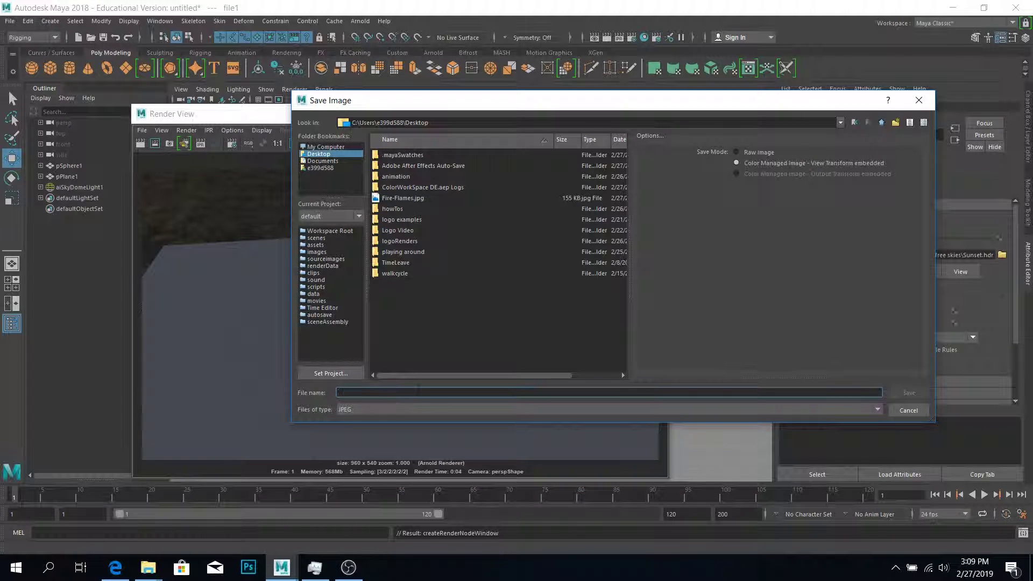
type("Trea")
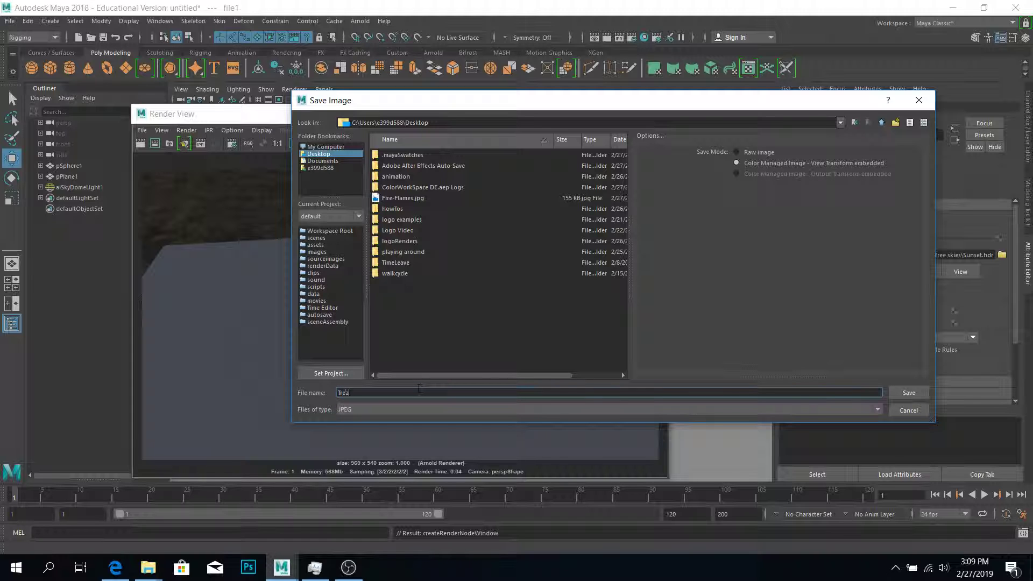
type("sureChest")
left_click(918, 100)
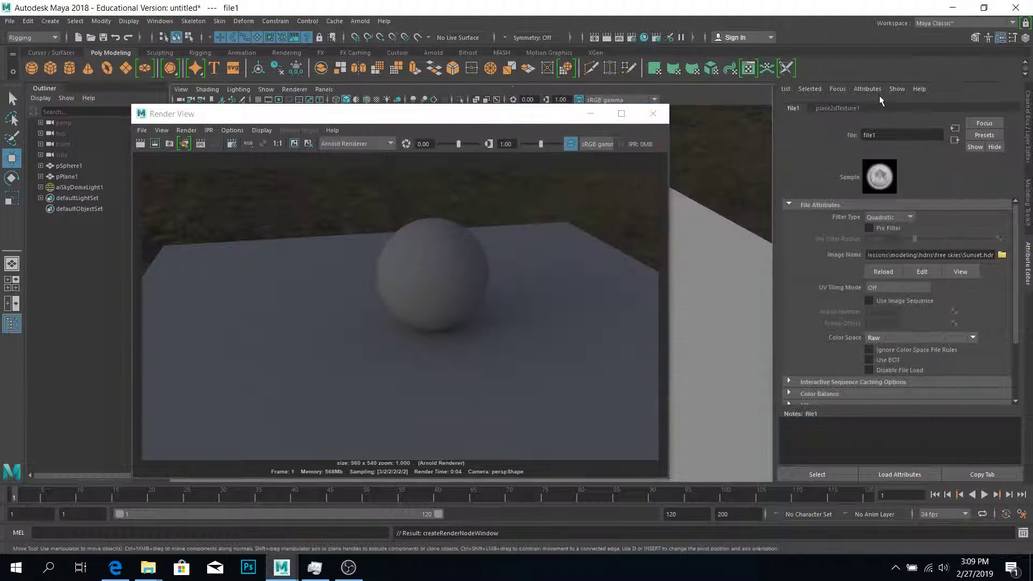
left_click(653, 117)
left_click(653, 118)
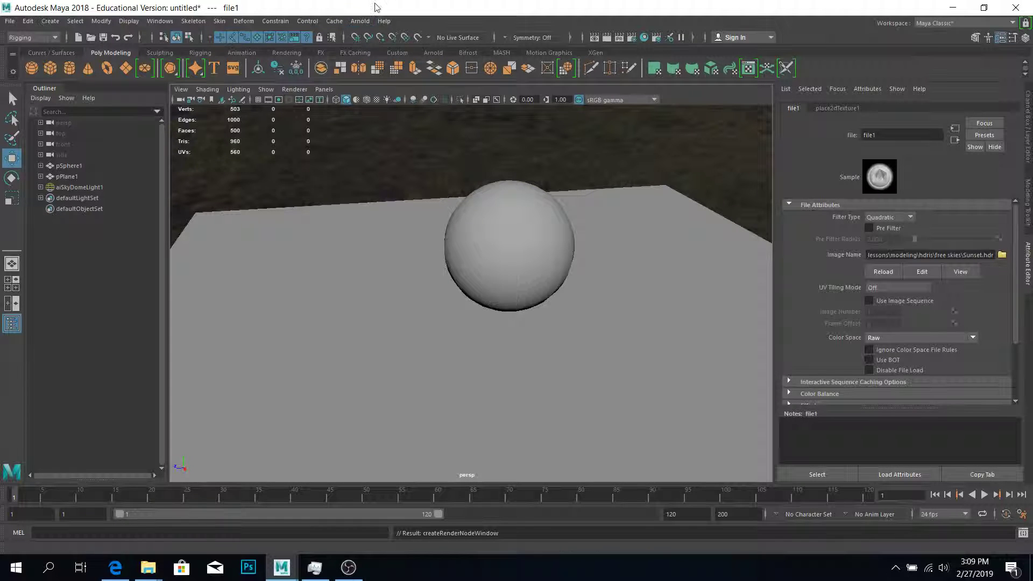
Start a render in the Arnold RenderView and dock its window between the Outliner and the perspective viewport.
left_click(361, 21)
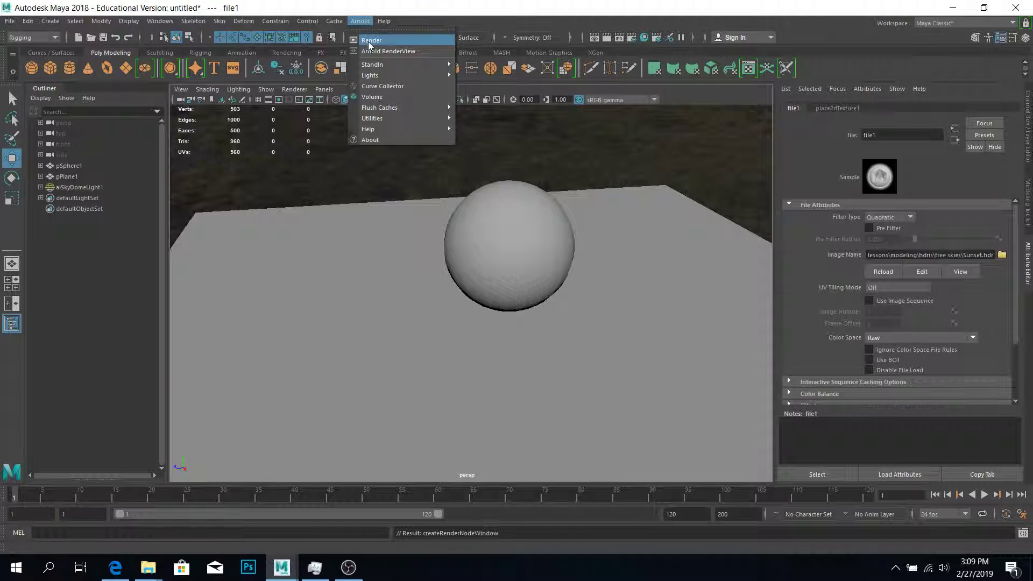
left_click(368, 41)
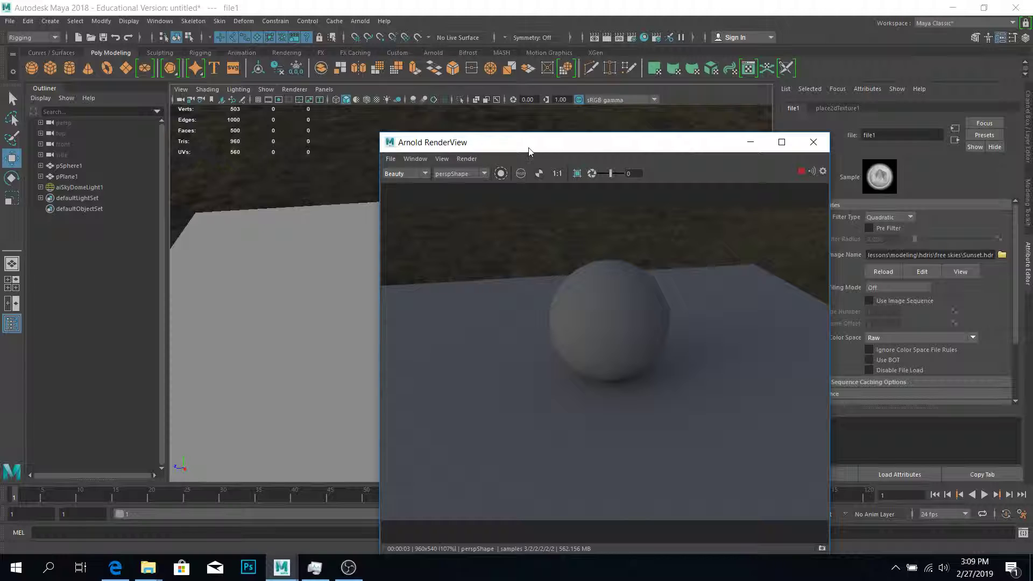
left_click_drag(602, 149, 169, 130)
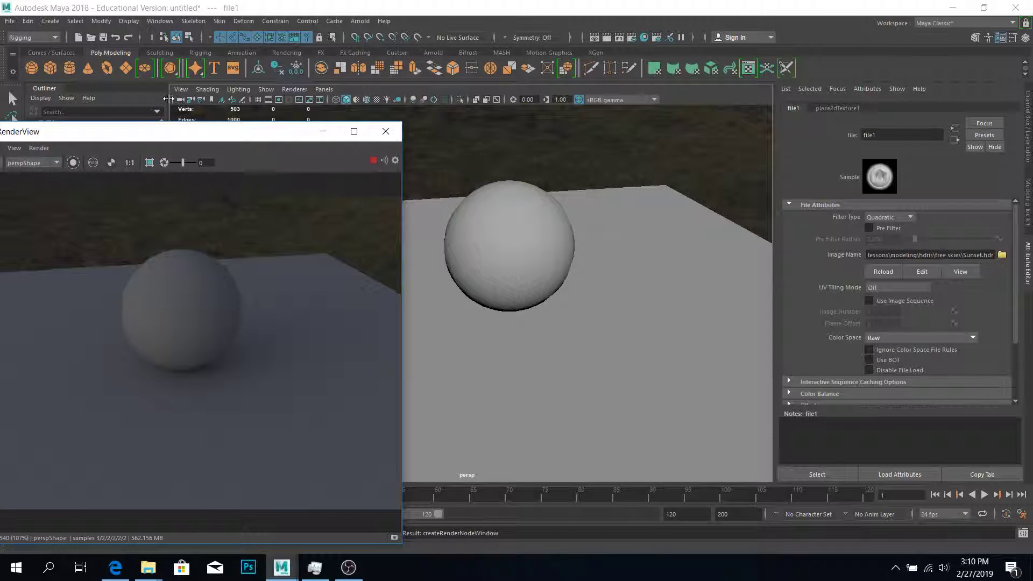
left_click_drag(185, 131, 167, 134)
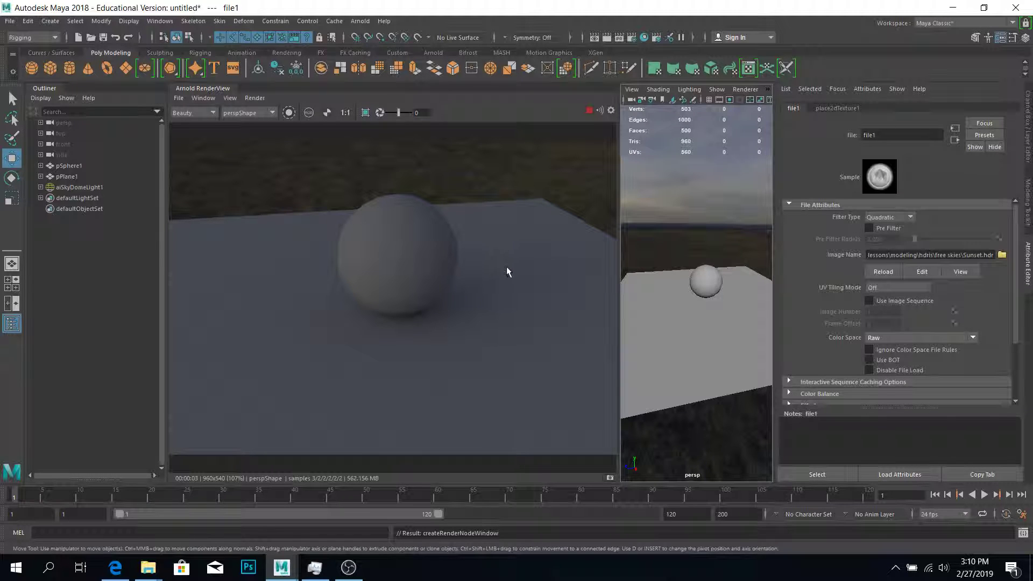
Create an Arnold aiStandardSurface shader in the Hypershade.
left_click(645, 38)
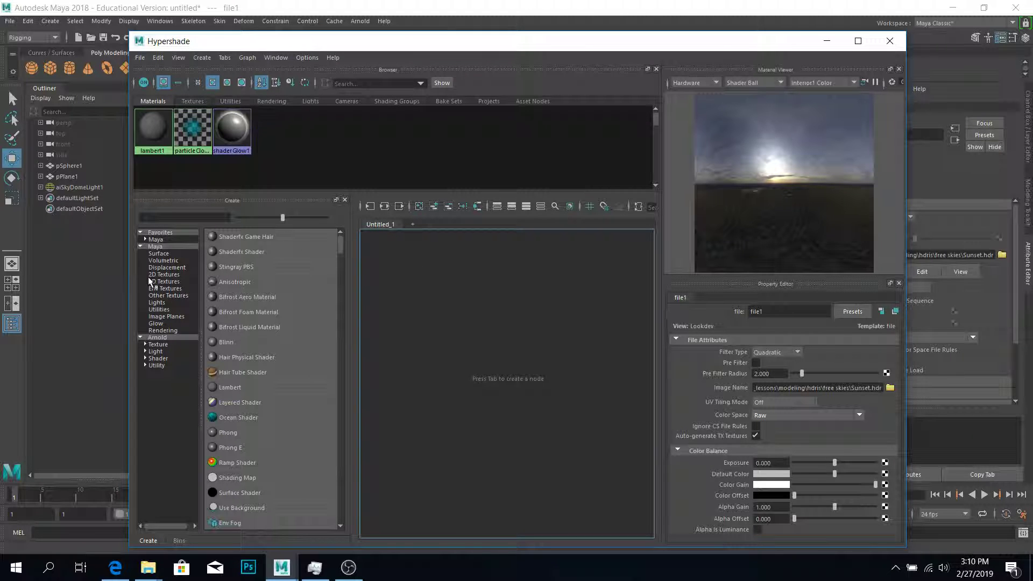
left_click(159, 338)
left_click(162, 359)
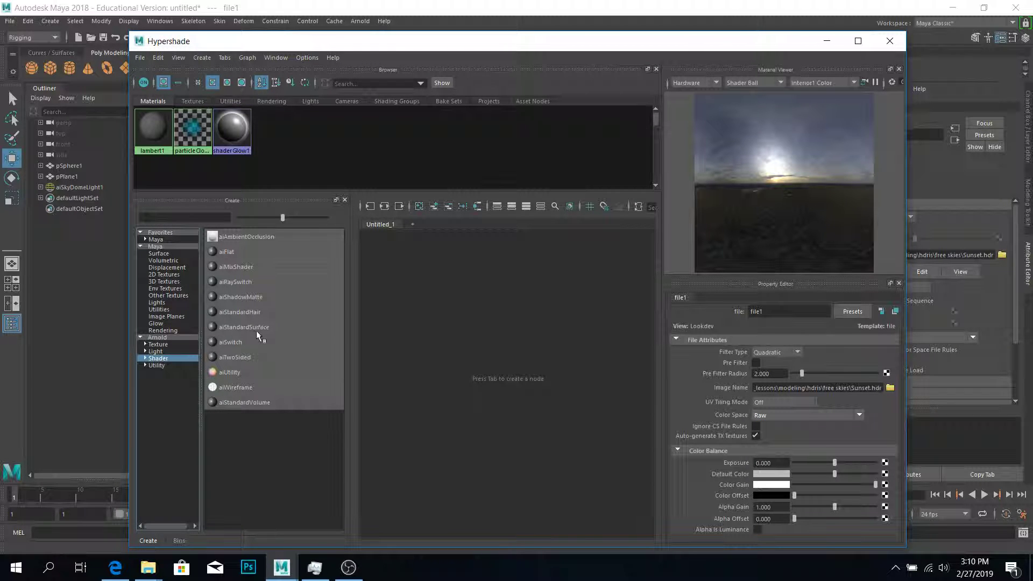
left_click(239, 327)
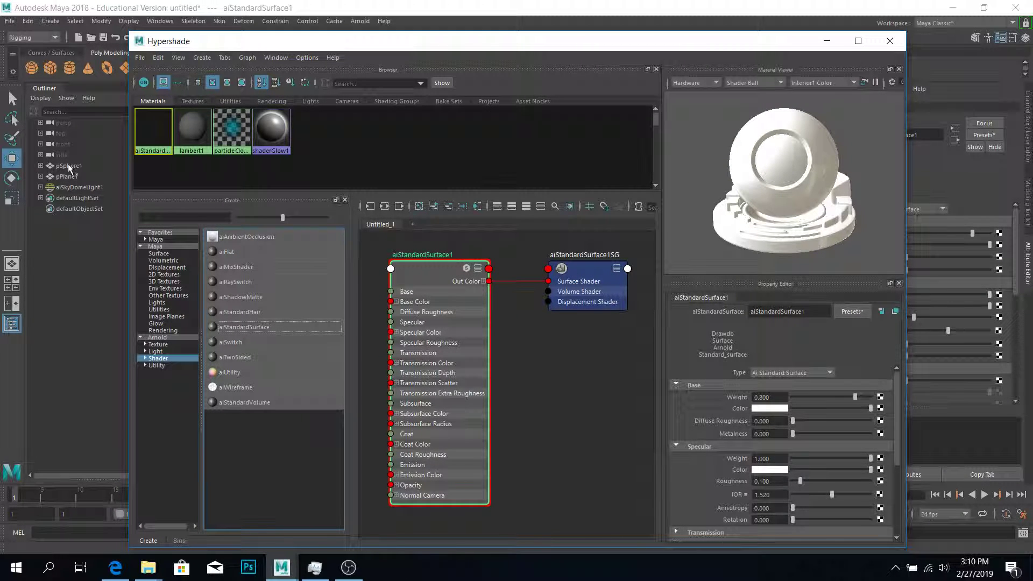
Assign the aiStandardSurface1 material to the sphere pSphere1.
left_click(69, 167)
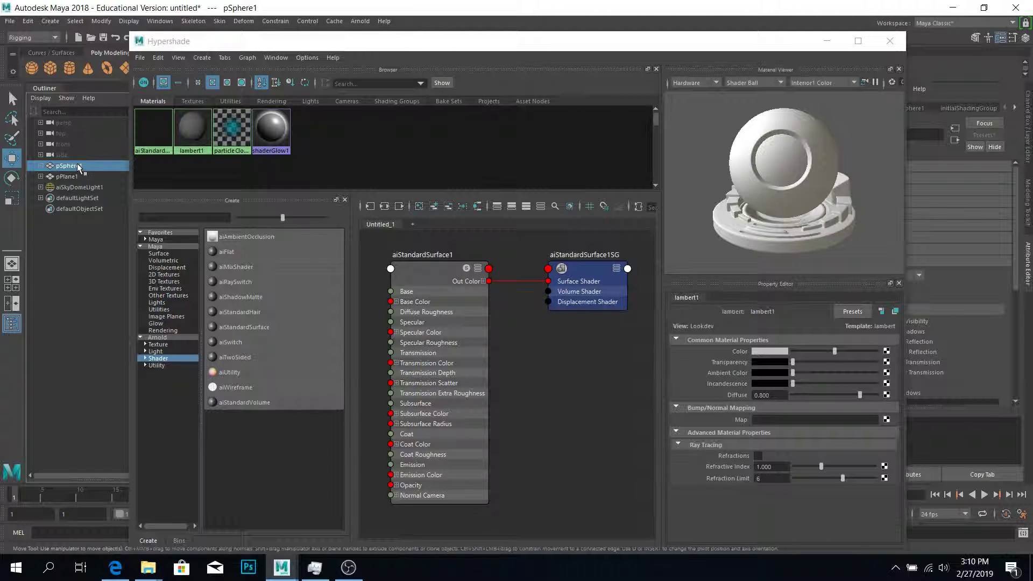
middle_click_drag(78, 167, 435, 269)
middle_click_drag(420, 267, 430, 279)
middle_click_drag(433, 285, 418, 273)
left_click(426, 274)
right_click(421, 269)
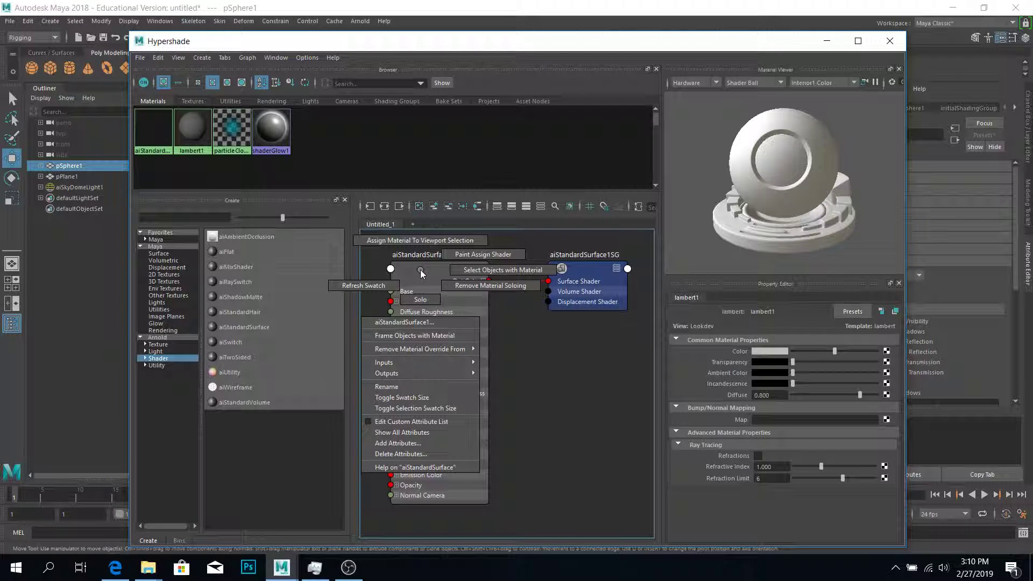
left_click(416, 240)
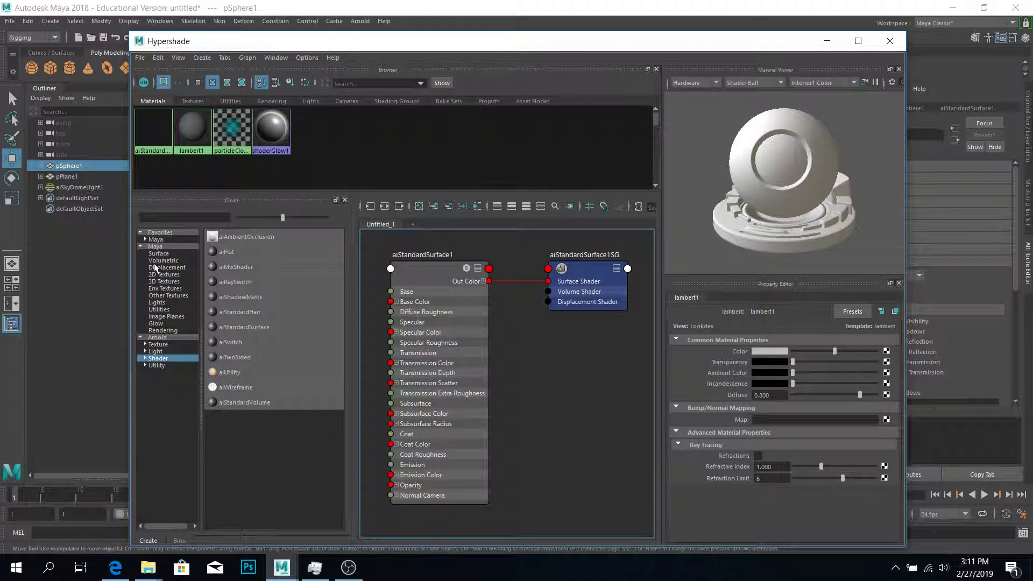
Create a second aiStandardSurface shader, assign it to the floor plane pPlane1, and close the Hypershade.
left_click(237, 327)
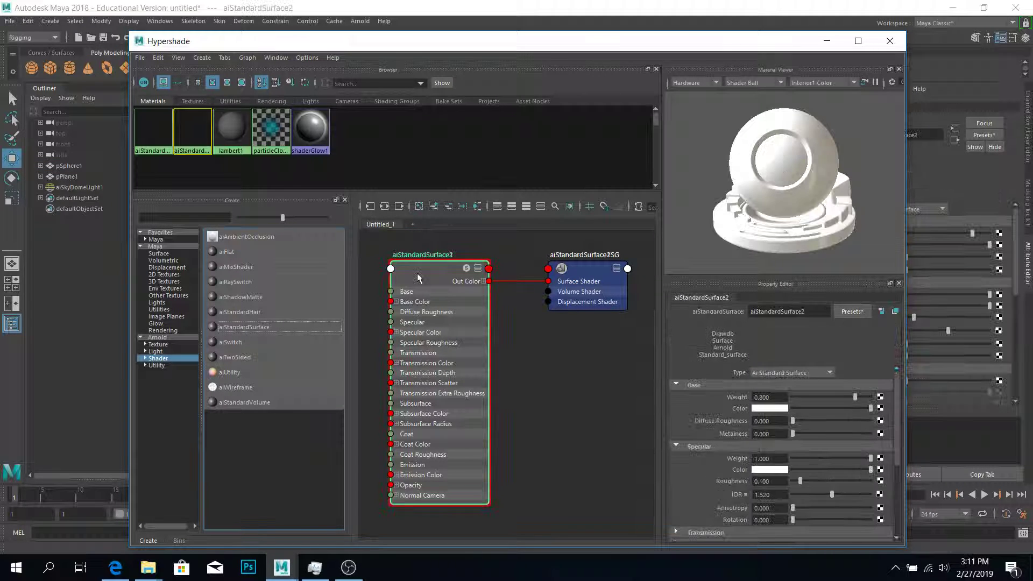
left_click_drag(418, 278, 557, 372)
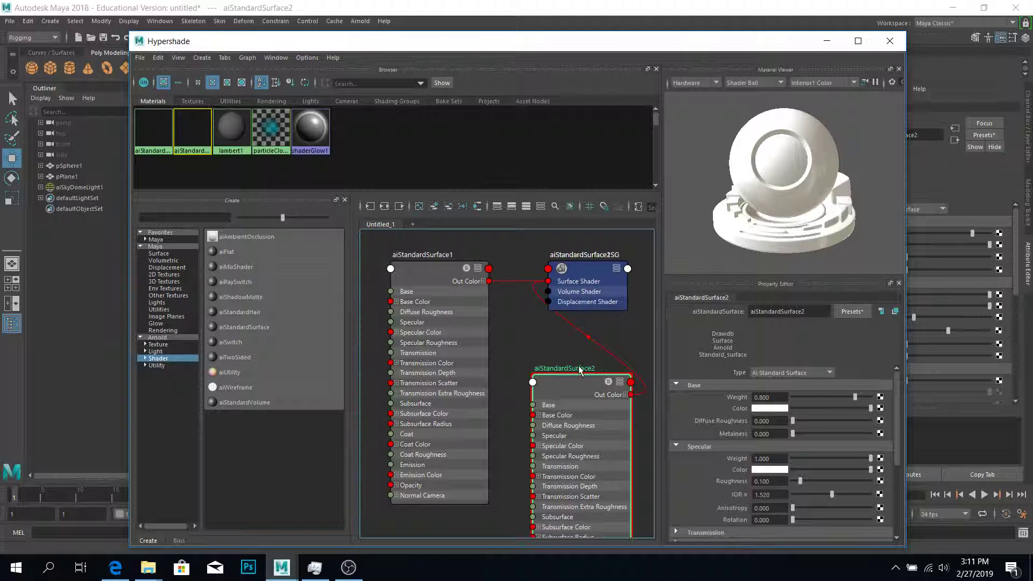
left_click(67, 176)
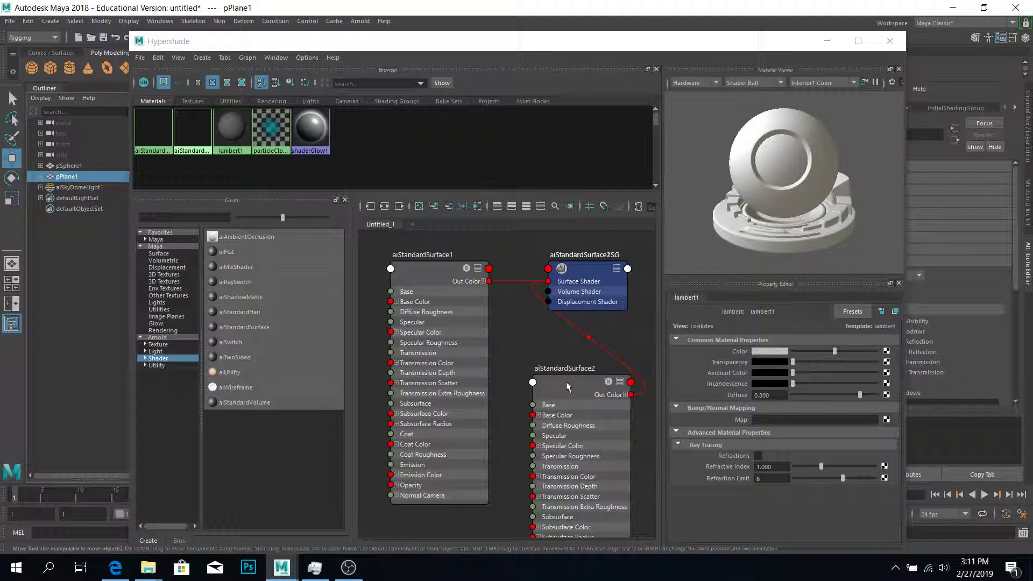
right_click_drag(566, 382, 578, 346)
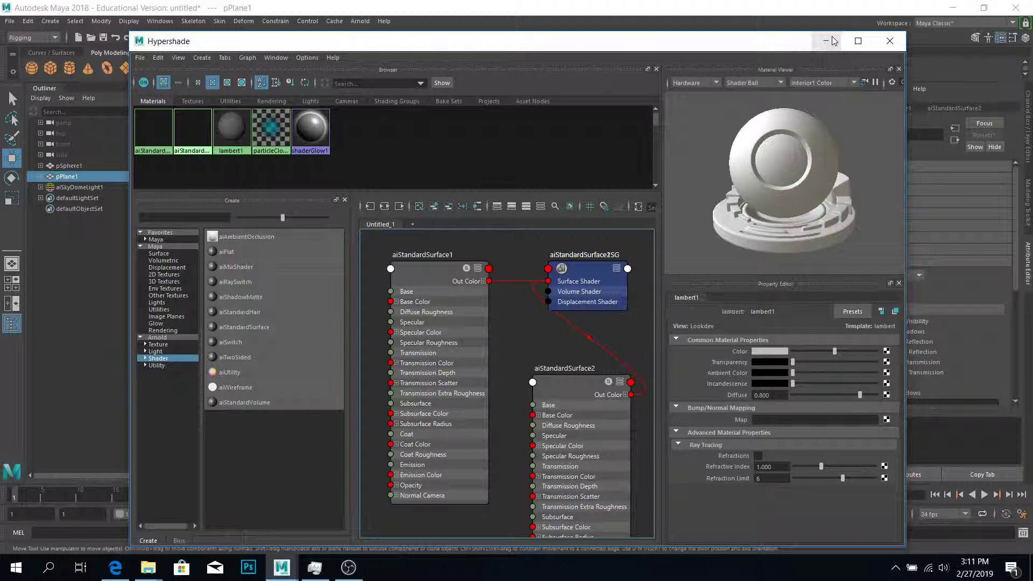
left_click(890, 41)
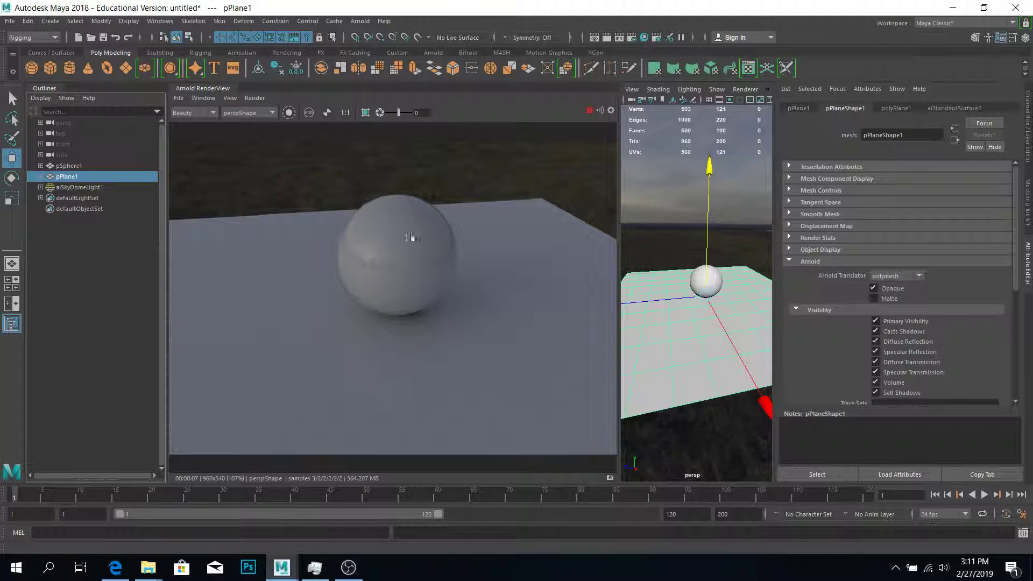
Turn off Opaque in the Arnold attributes of the floor plane's shape node.
left_click(525, 231)
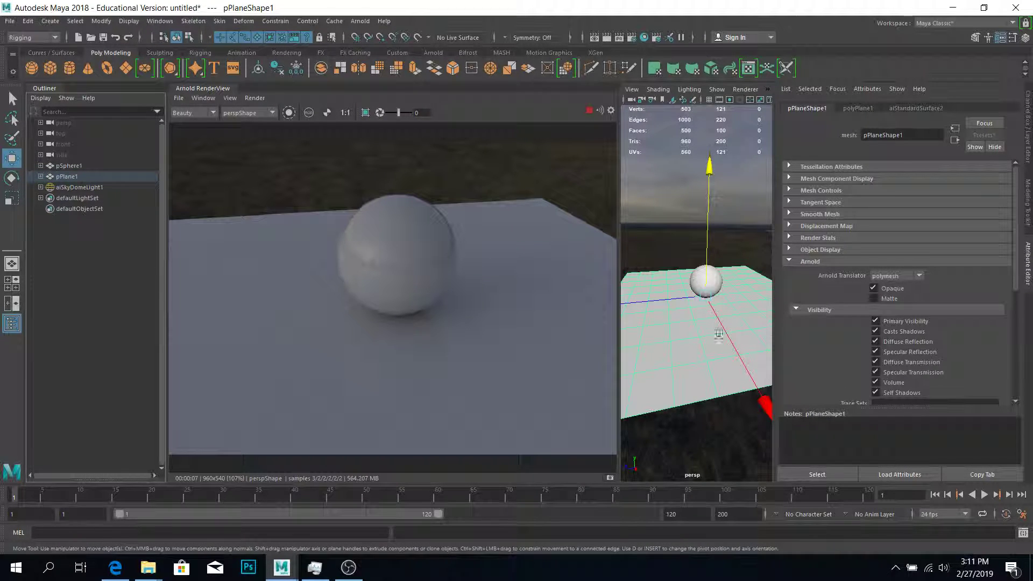
left_click(697, 344)
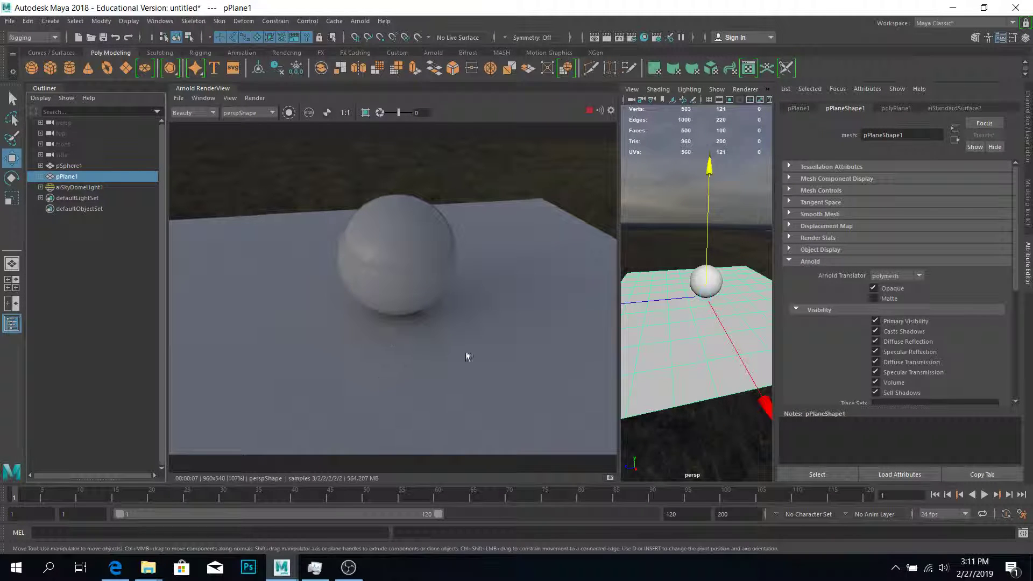
left_click(526, 327)
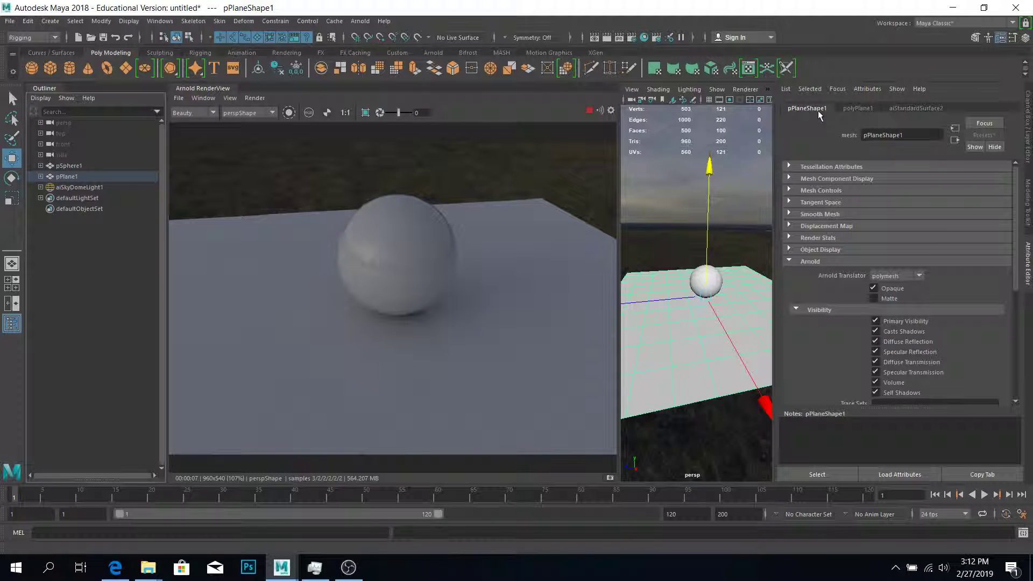
left_click(807, 262)
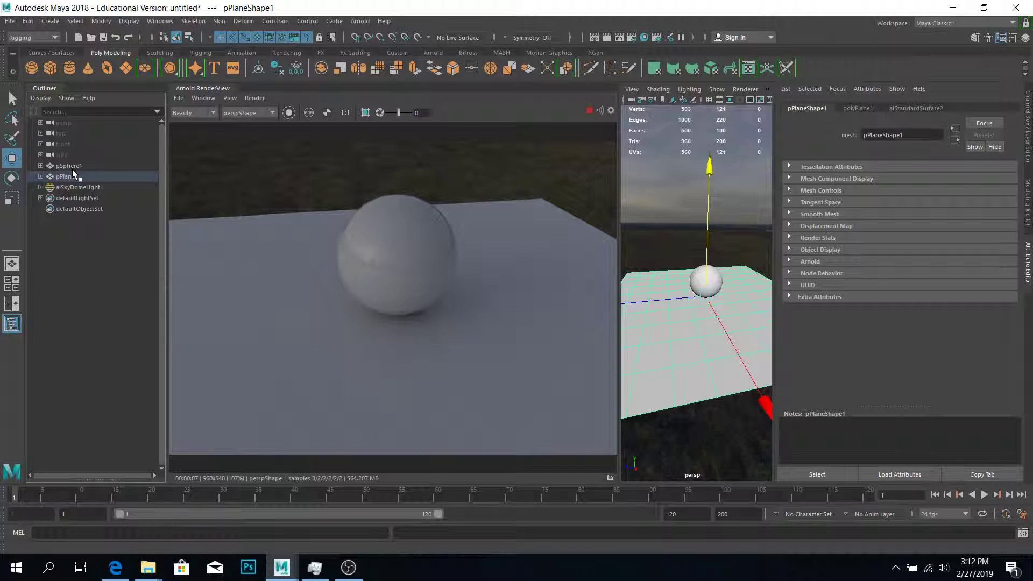
left_click(789, 261)
left_click(877, 290)
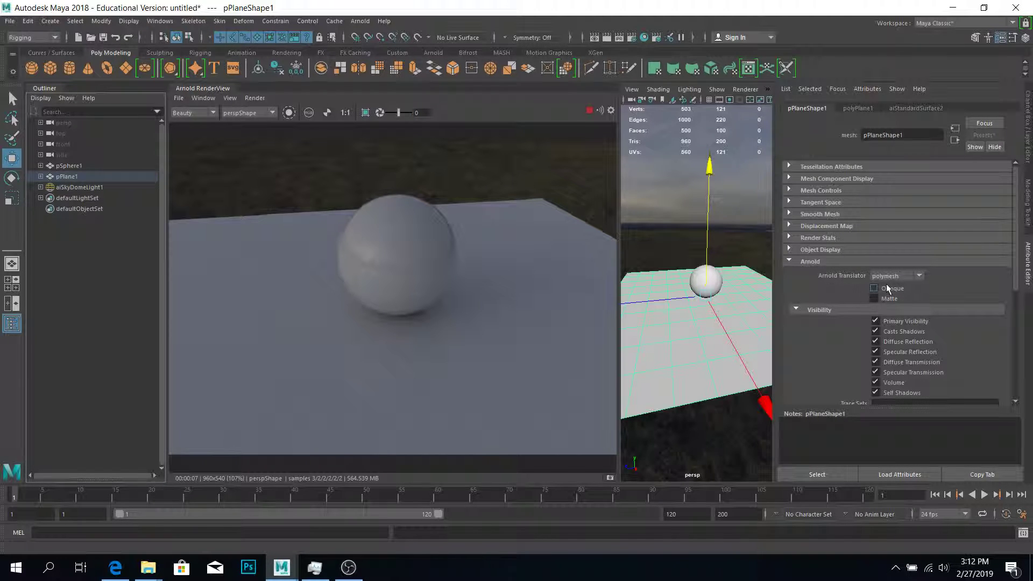
left_click(789, 262)
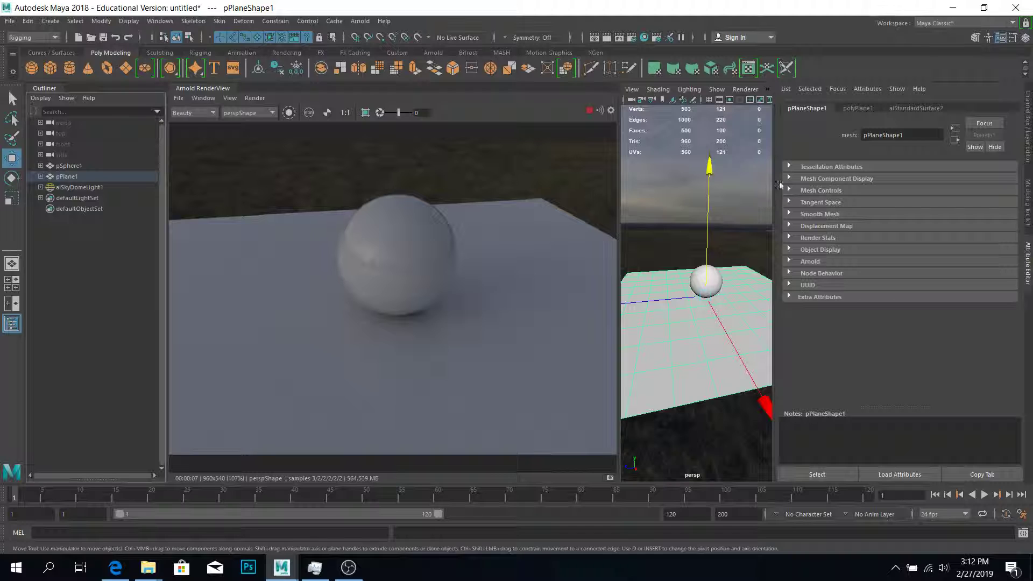
Turn off Opaque in the Arnold attributes of the sphere's shape node.
left_click(395, 231)
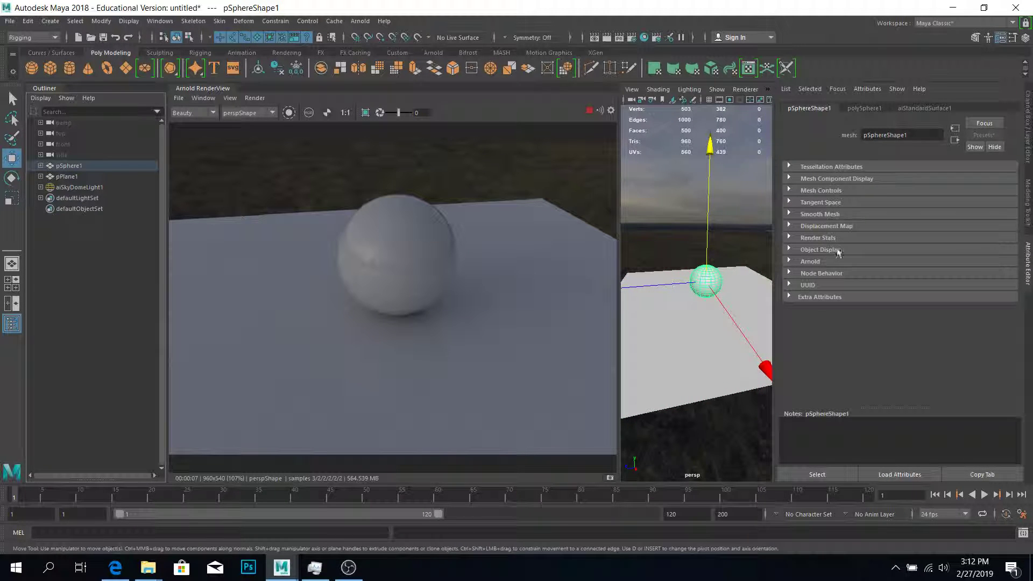
left_click(790, 261)
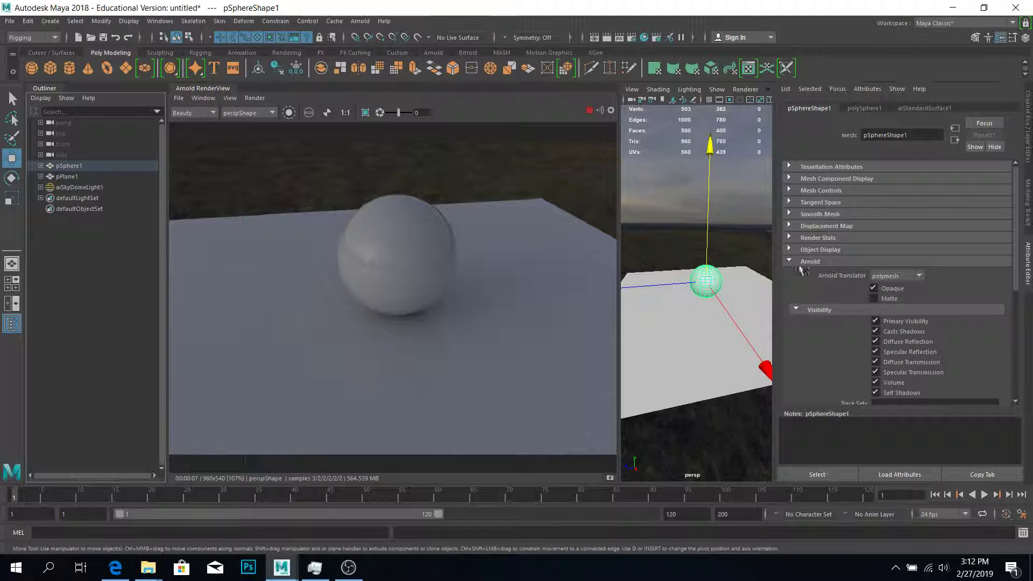
left_click(873, 288)
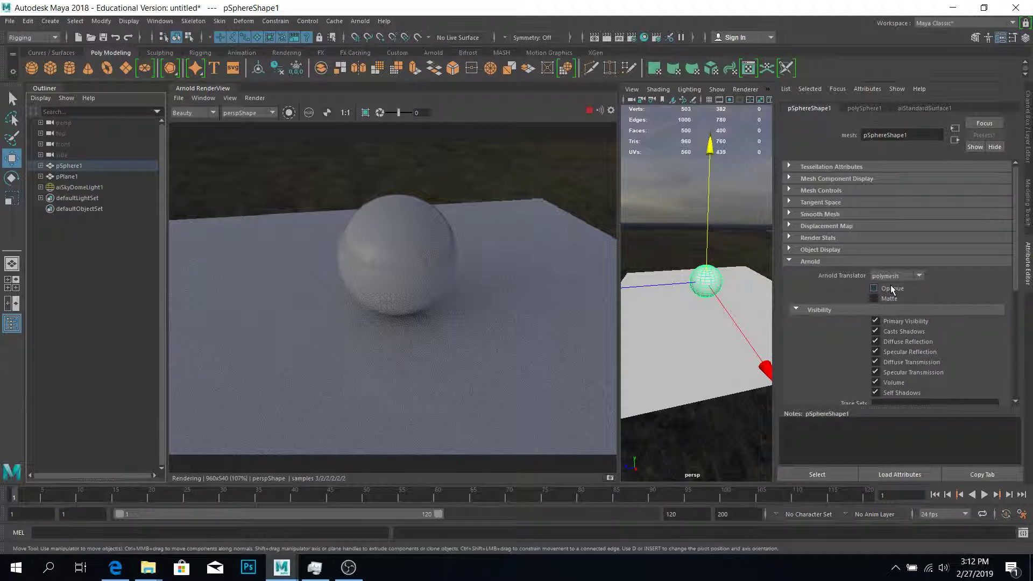
Set the floor plane material's base weight to 1, darken its base color to mid grey, and set its specular weight to 0.
left_click(750, 301)
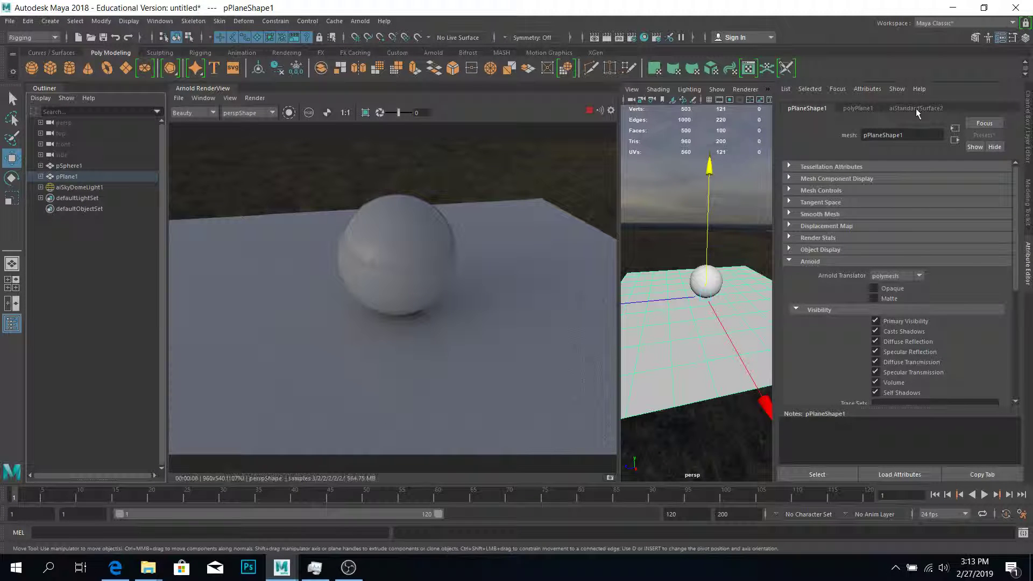
left_click(916, 108)
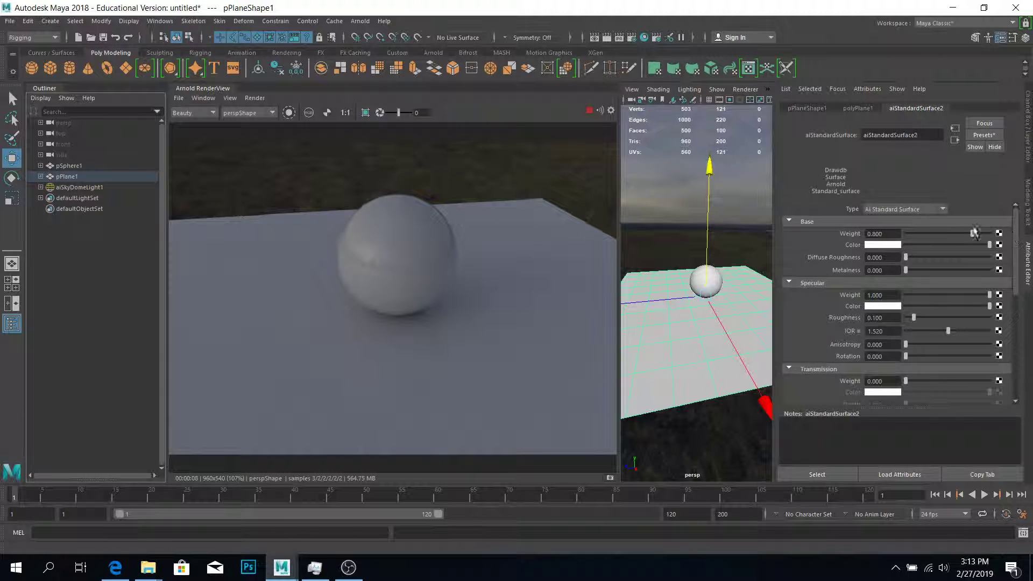
left_click_drag(975, 239, 995, 239)
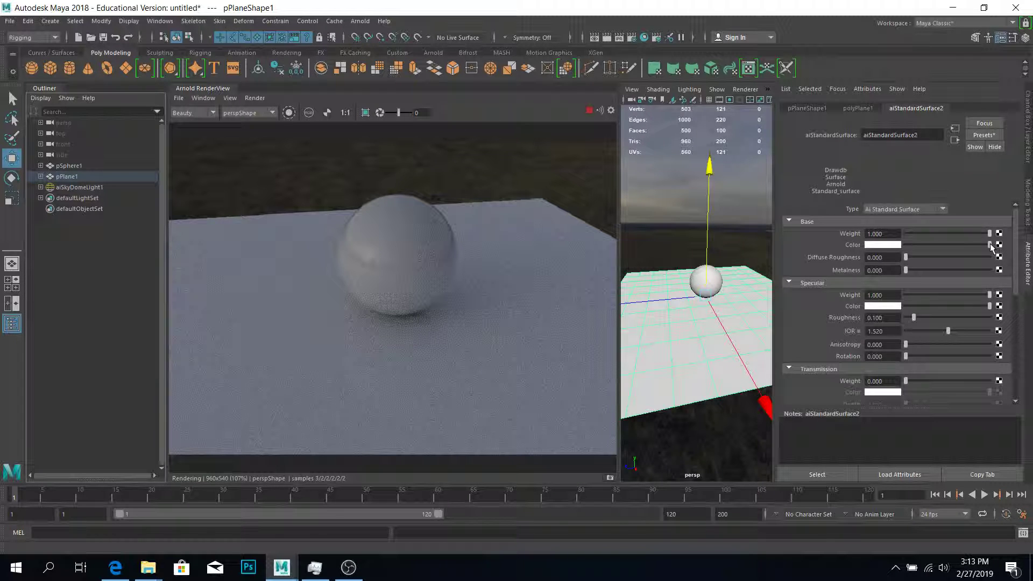
left_click_drag(991, 248, 925, 243)
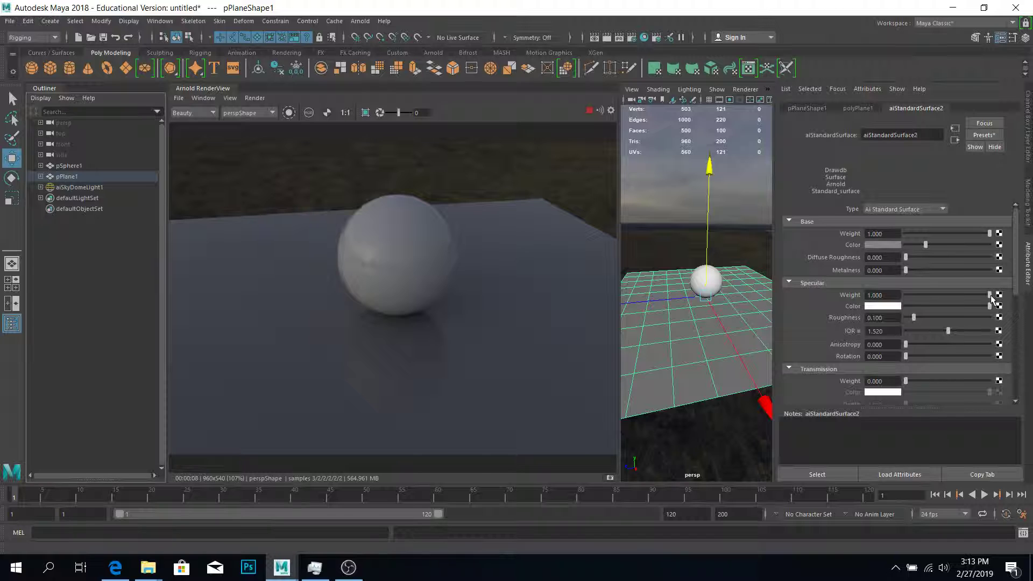
left_click_drag(991, 297, 814, 293)
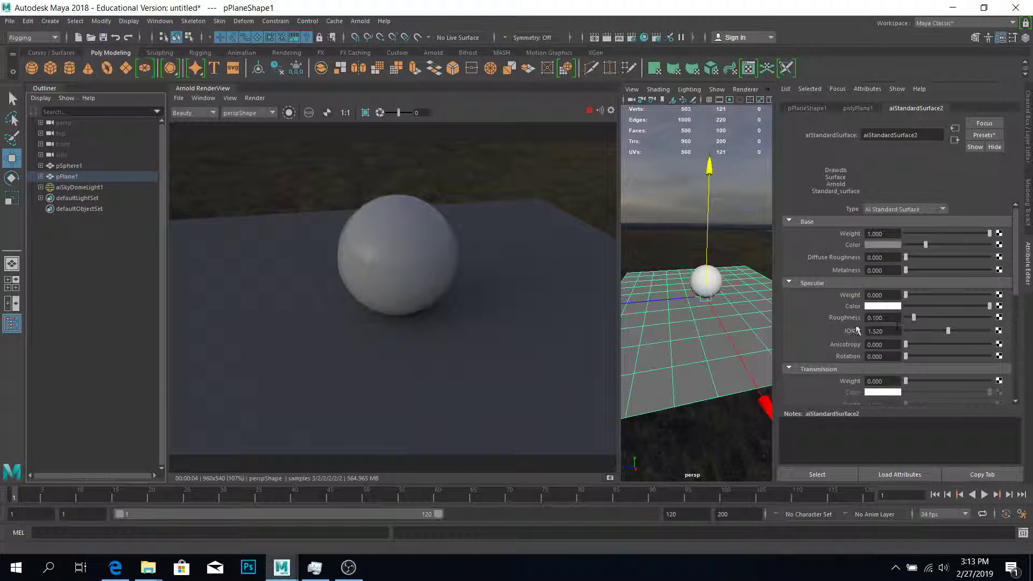
Set the sphere material's base weight to 1 and its base color to black.
left_click(391, 231)
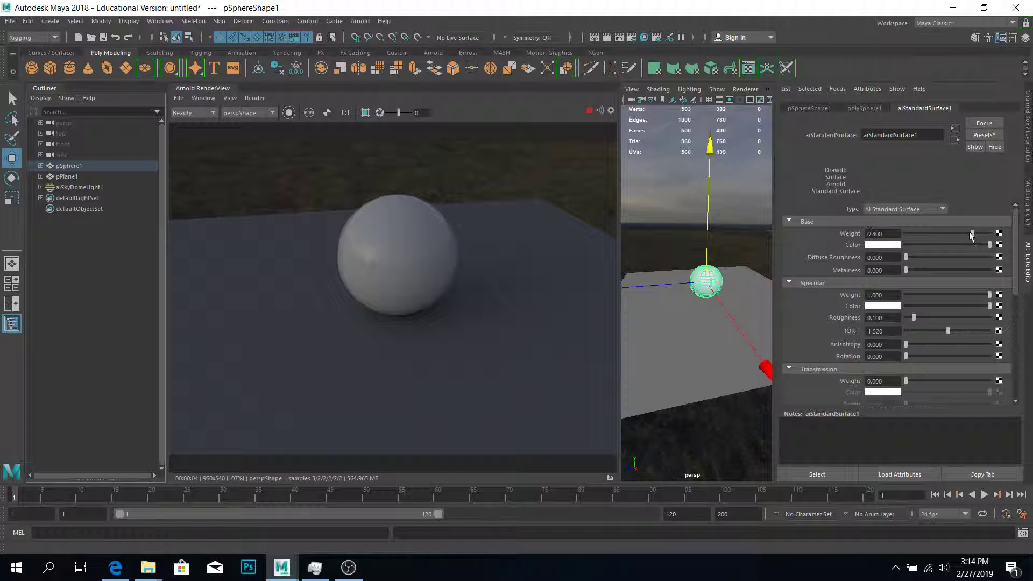
left_click_drag(972, 235, 1019, 232)
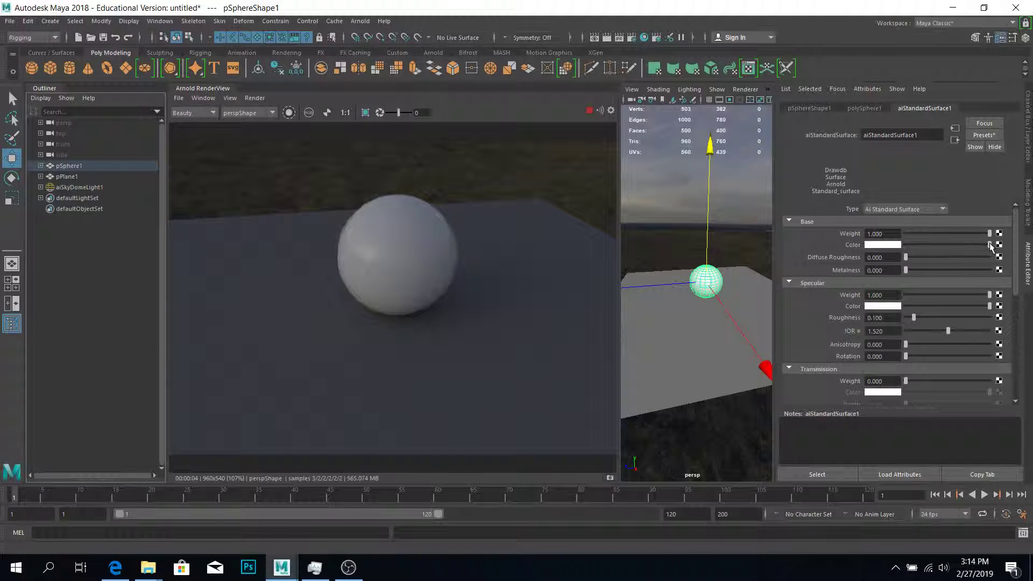
left_click_drag(992, 246, 883, 249)
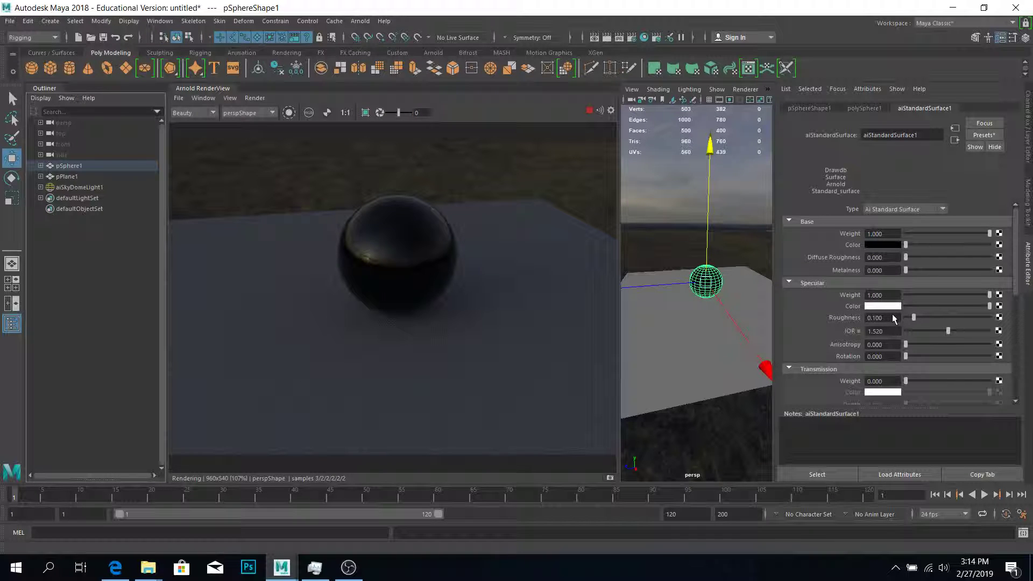
Try a specular IOR of 1.993 on the sphere's material and settle on 1.618.
left_click_drag(948, 329, 959, 327)
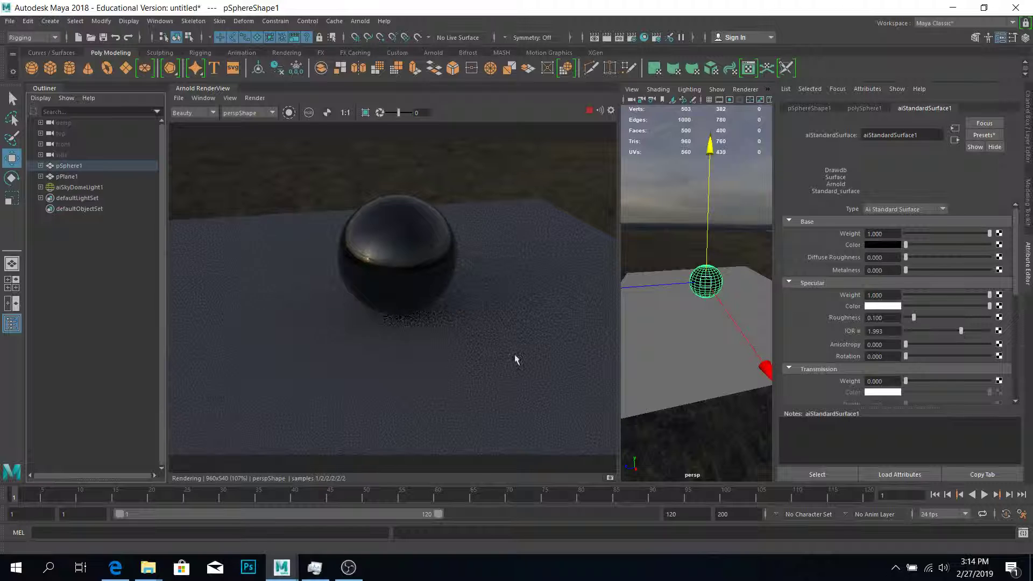
left_click_drag(679, 371, 706, 338, "alt")
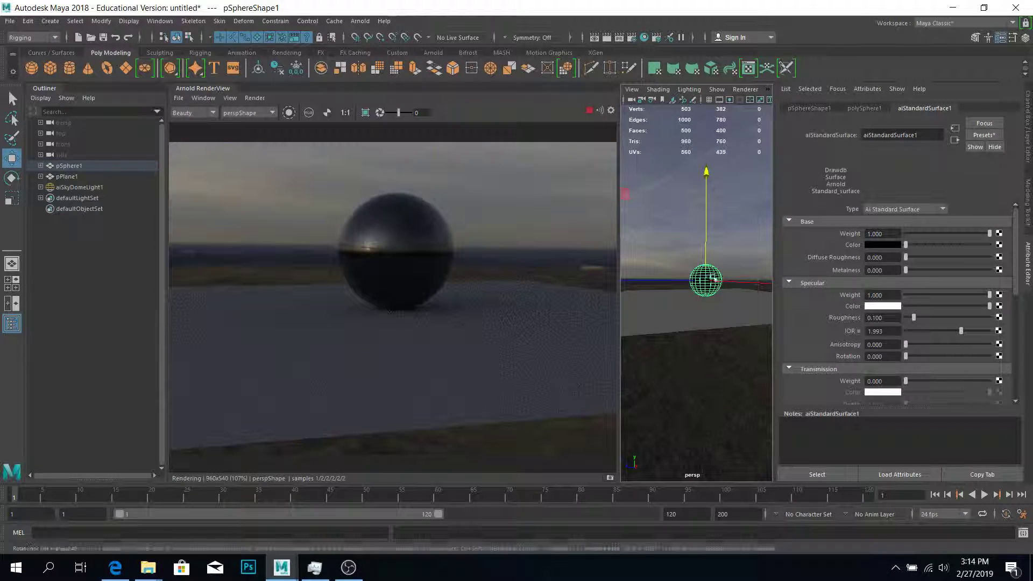
right_click_drag(722, 318, 725, 285, "alt")
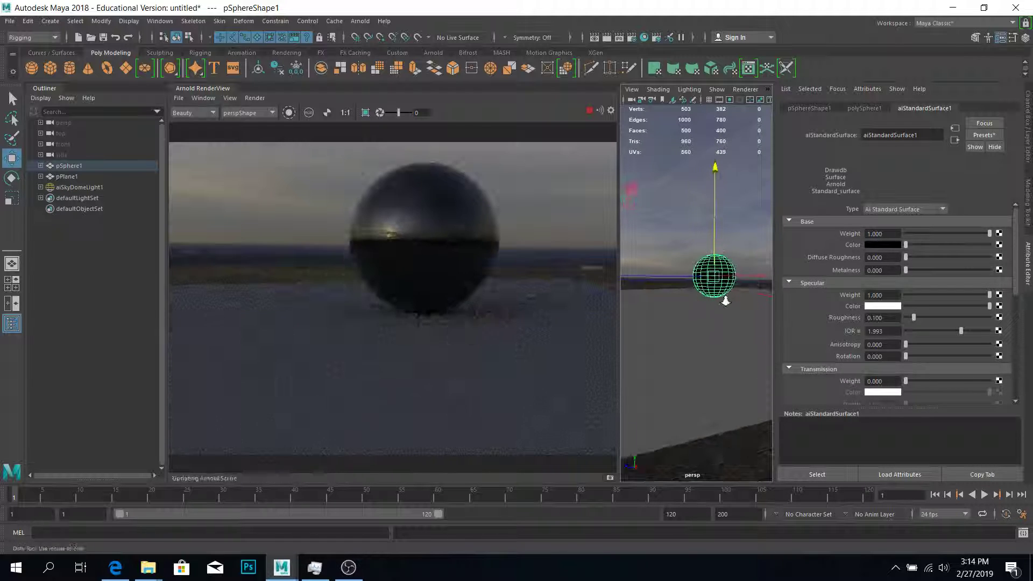
left_click_drag(965, 335, 931, 323)
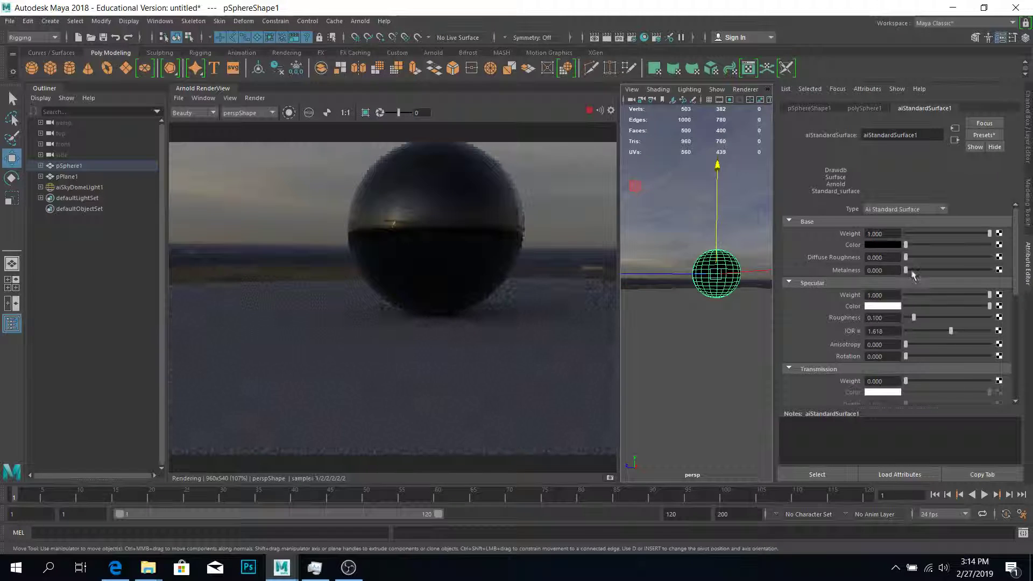
Try a specular roughness of 0.318 on the sphere's material and set it back to 0.1.
left_click_drag(905, 269, 876, 270)
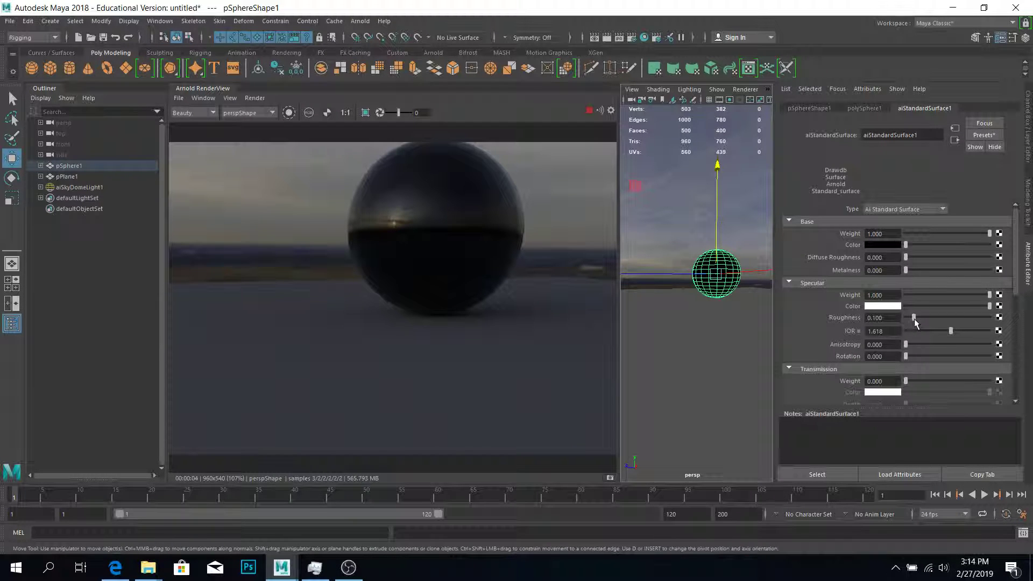
left_click_drag(914, 318, 931, 318)
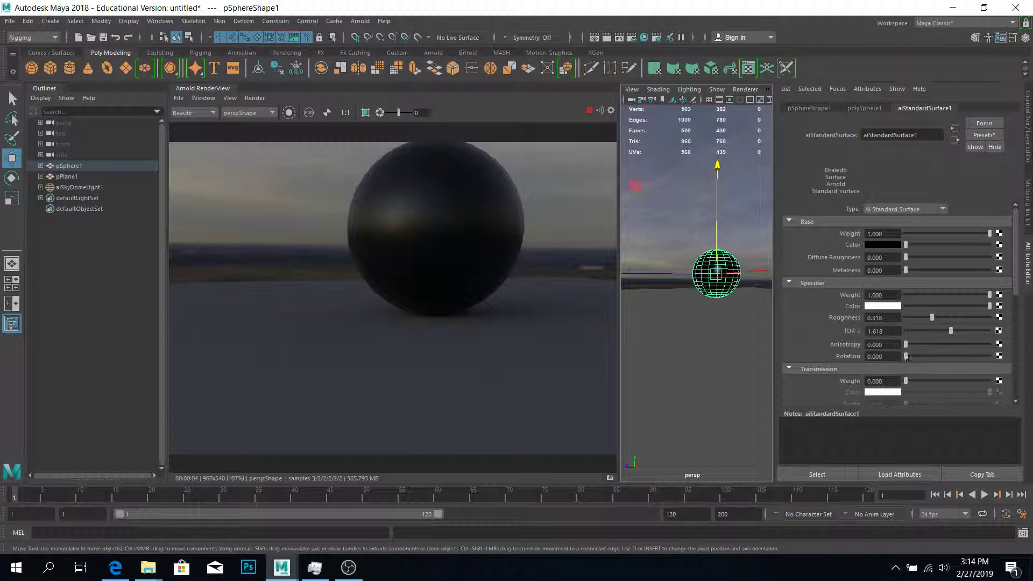
left_click_drag(887, 318, 733, 291)
type(".1")
key("Return")
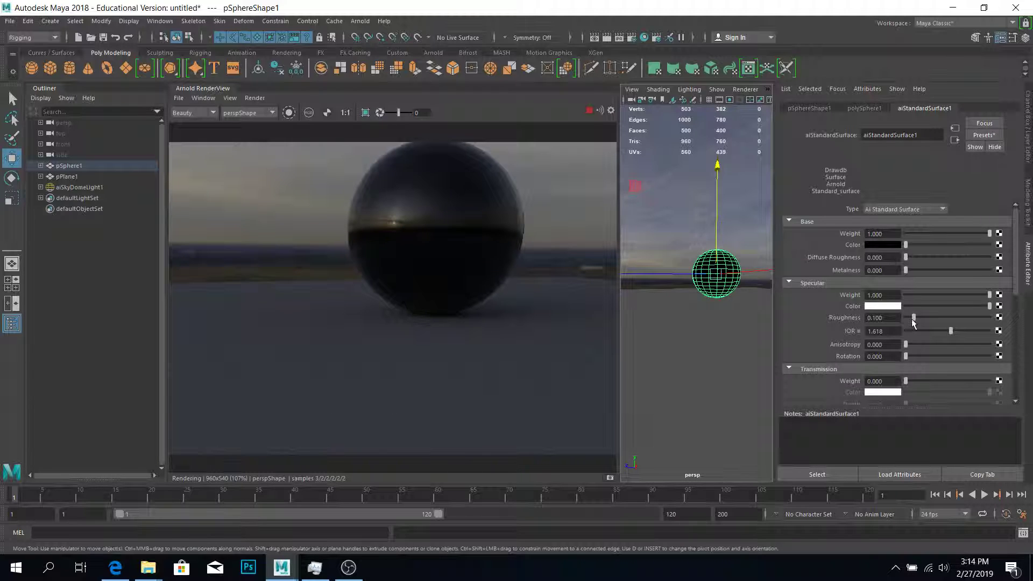
Try specular anisotropy values up to 1 on the sphere's material and return the setting to 0.
scroll(913, 324, "down", 2)
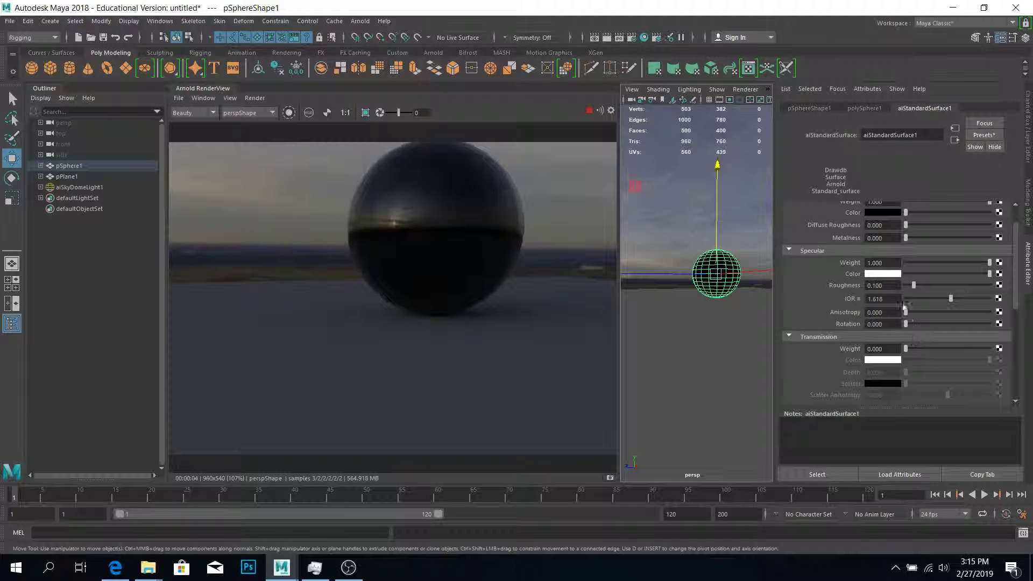
left_click_drag(906, 312, 982, 321)
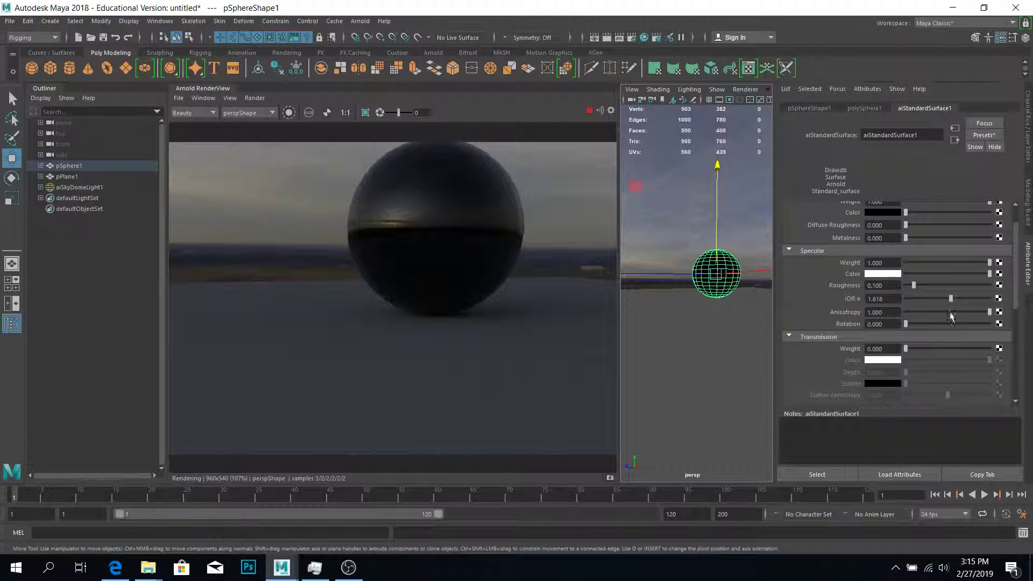
left_click_drag(989, 312, 908, 312)
left_click_drag(905, 312, 965, 312)
left_click_drag(965, 312, 848, 312)
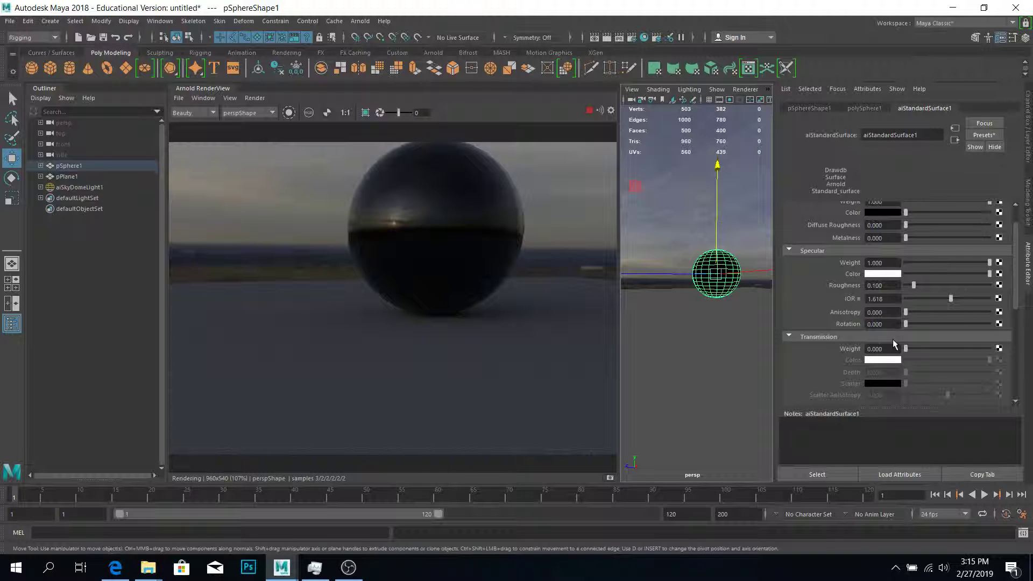
Try transmission weights of 0.448 and 1 on the sphere's material and reduce the weight to 0.39.
scroll(893, 343, "down", 3)
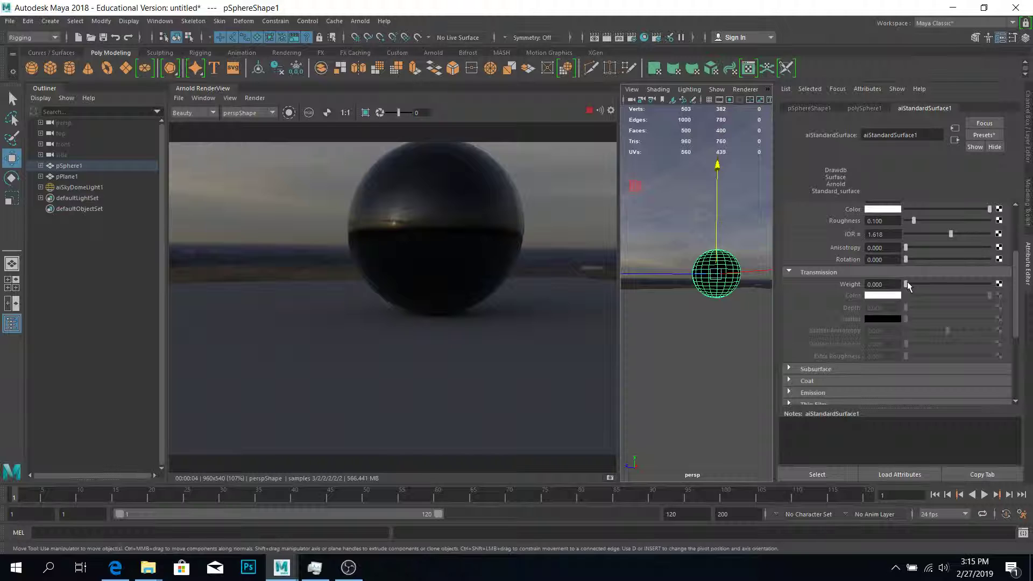
left_click_drag(907, 282, 941, 288)
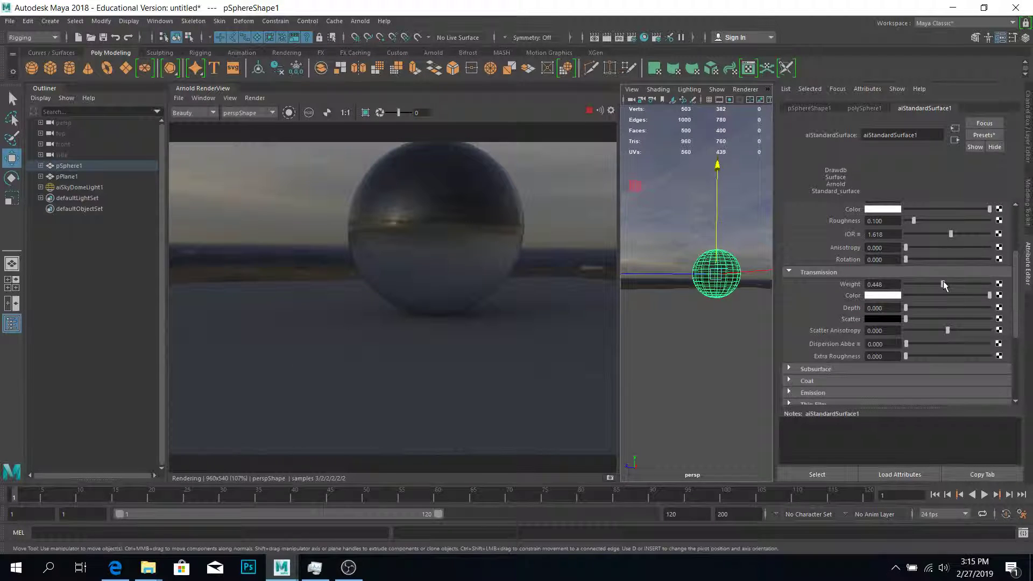
left_click_drag(944, 280, 992, 284)
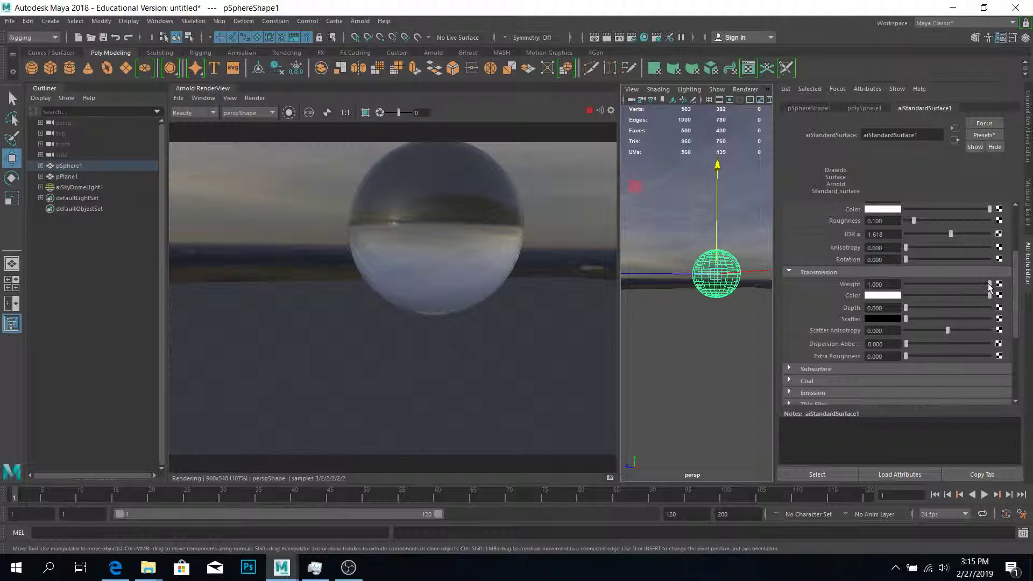
left_click_drag(988, 283, 937, 279)
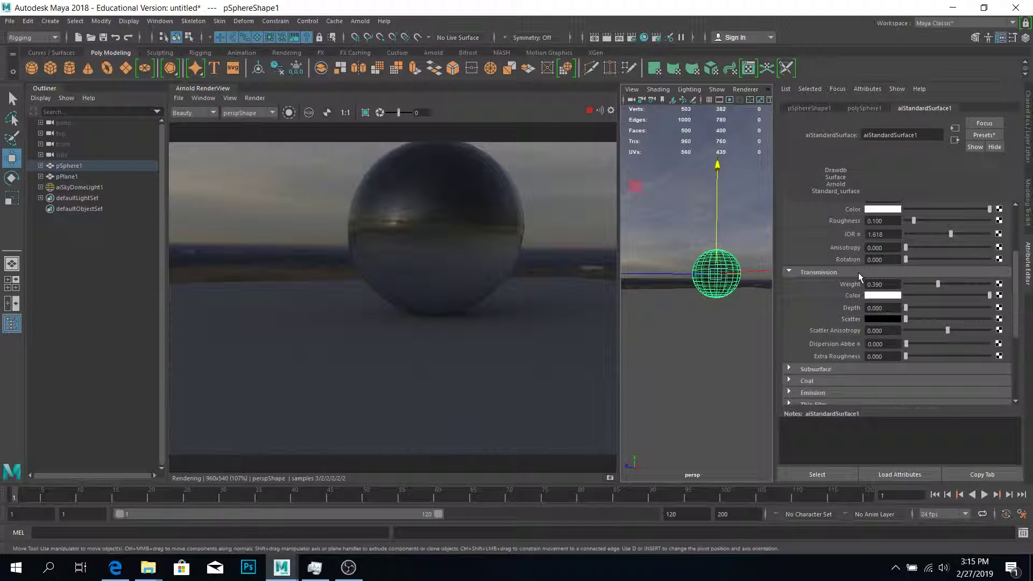
Lower the sphere material's geometry opacity to black and raise it partway to light grey.
scroll(857, 272, "down", 3)
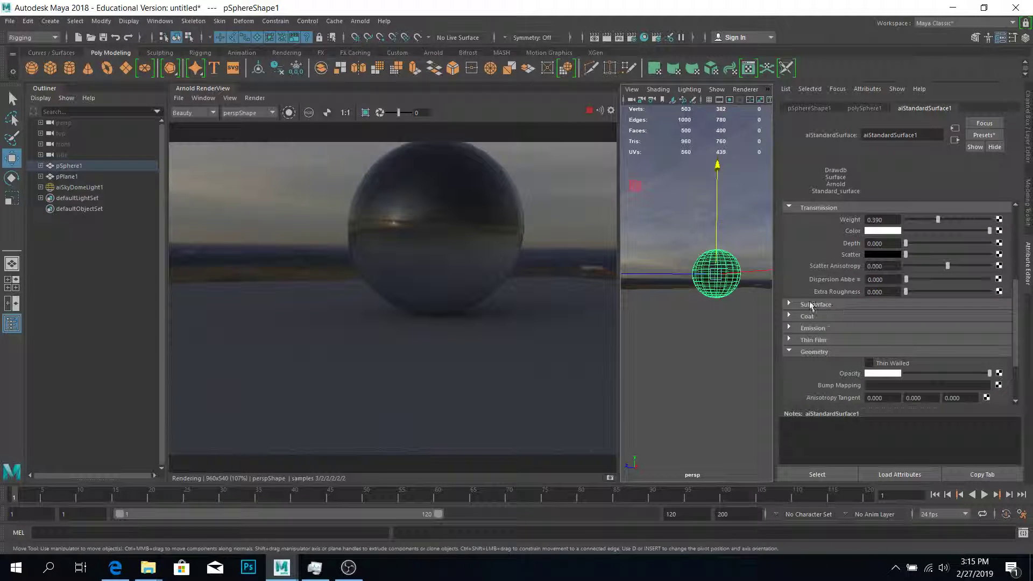
scroll(901, 362, "down", 2)
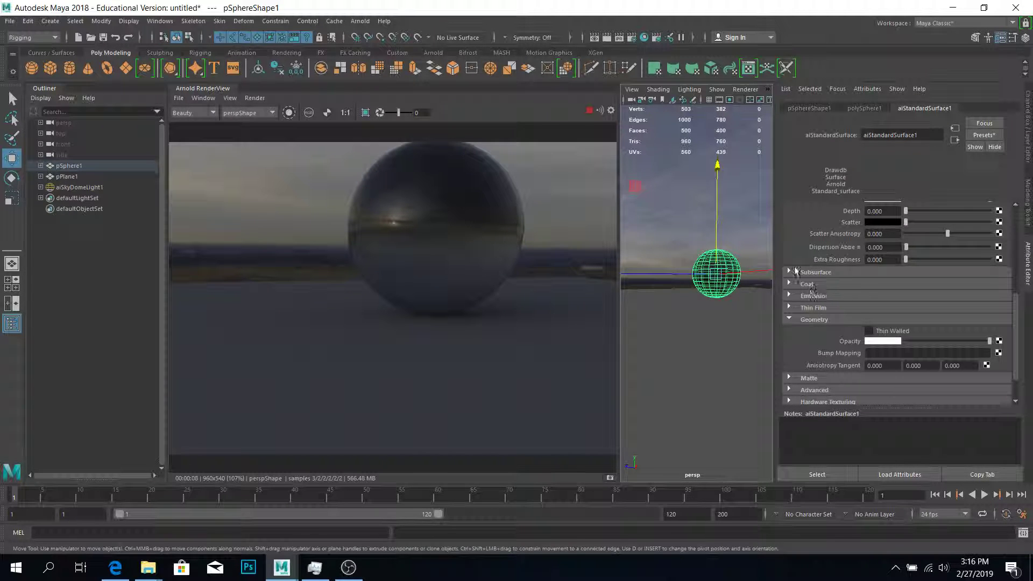
left_click(818, 310)
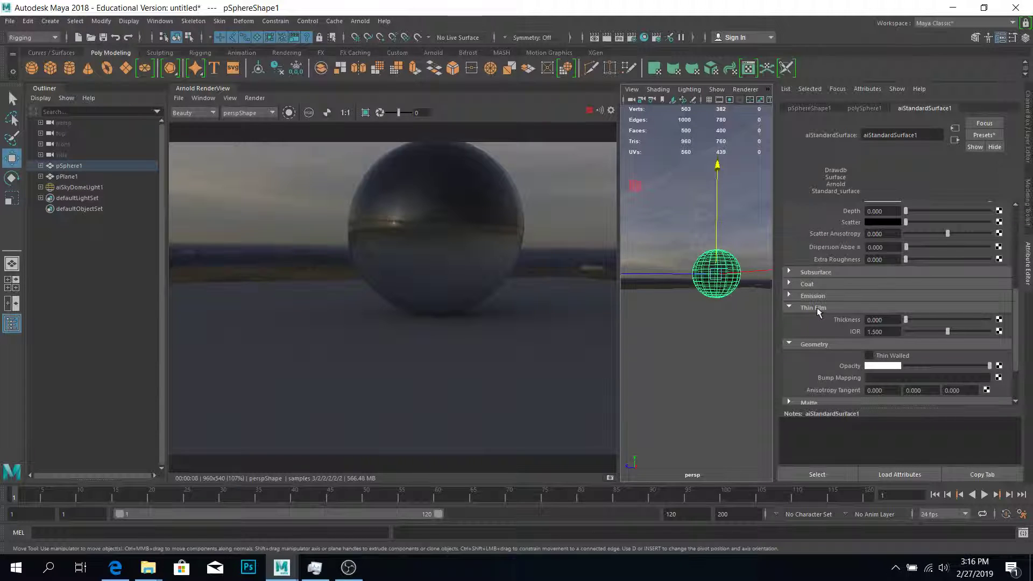
left_click(819, 311)
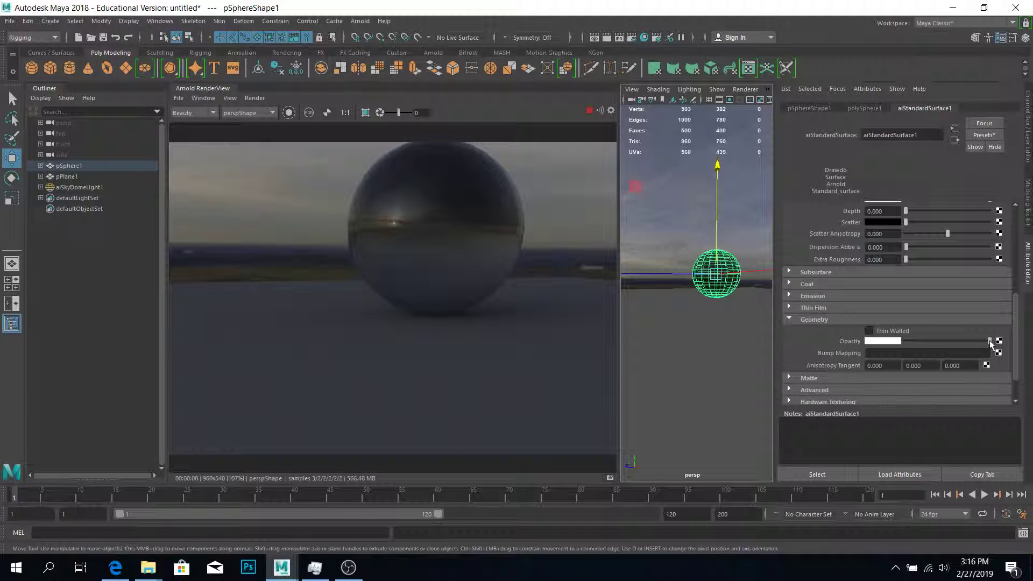
left_click_drag(992, 344, 907, 340)
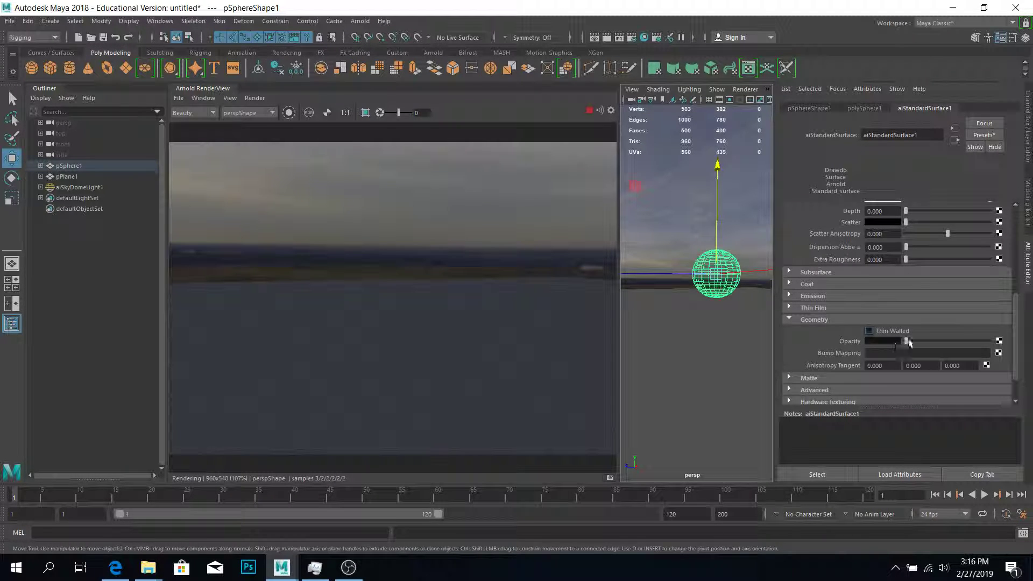
left_click_drag(906, 341, 936, 342)
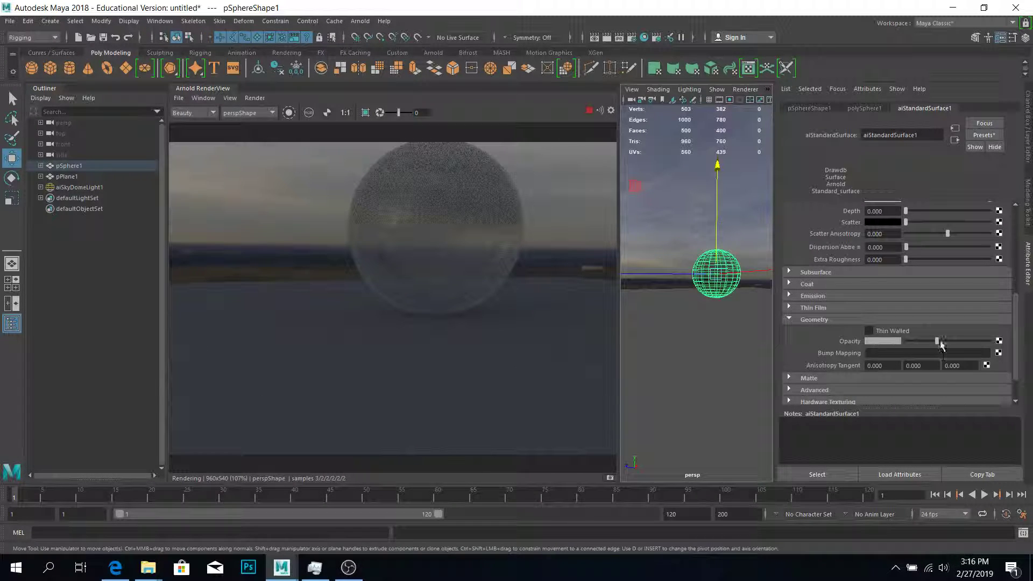
left_click_drag(937, 341, 957, 342)
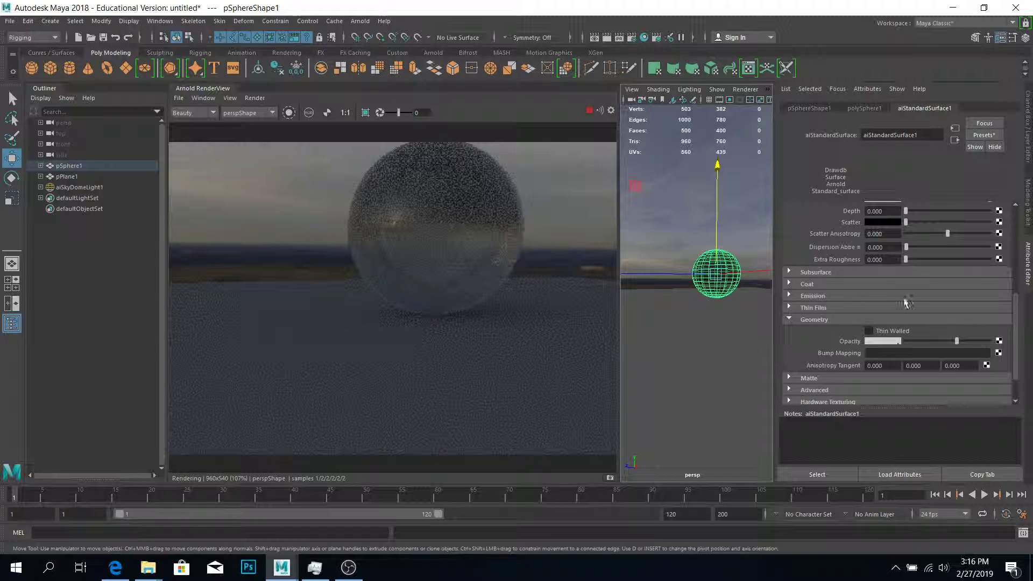
Set the sphere material's transmission weight to about 0.519 and restore its geometry opacity to full white.
scroll(902, 288, "up", 1)
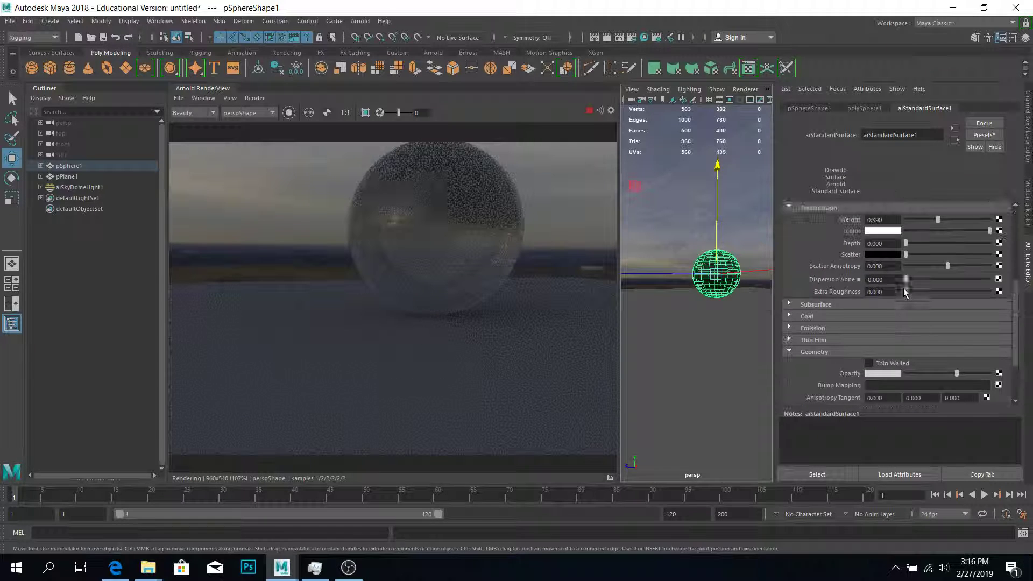
left_click(947, 220)
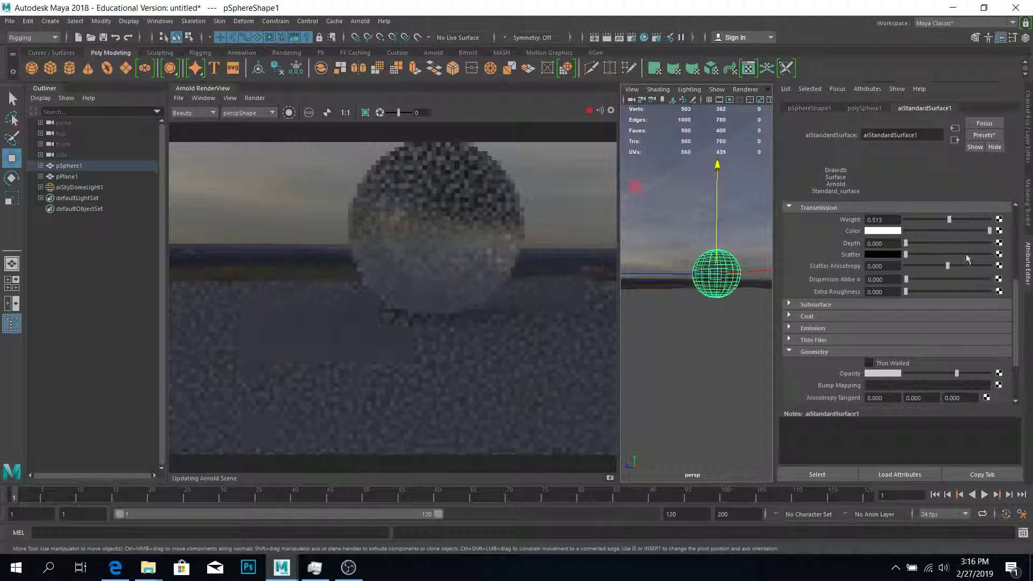
left_click_drag(956, 373, 1011, 384)
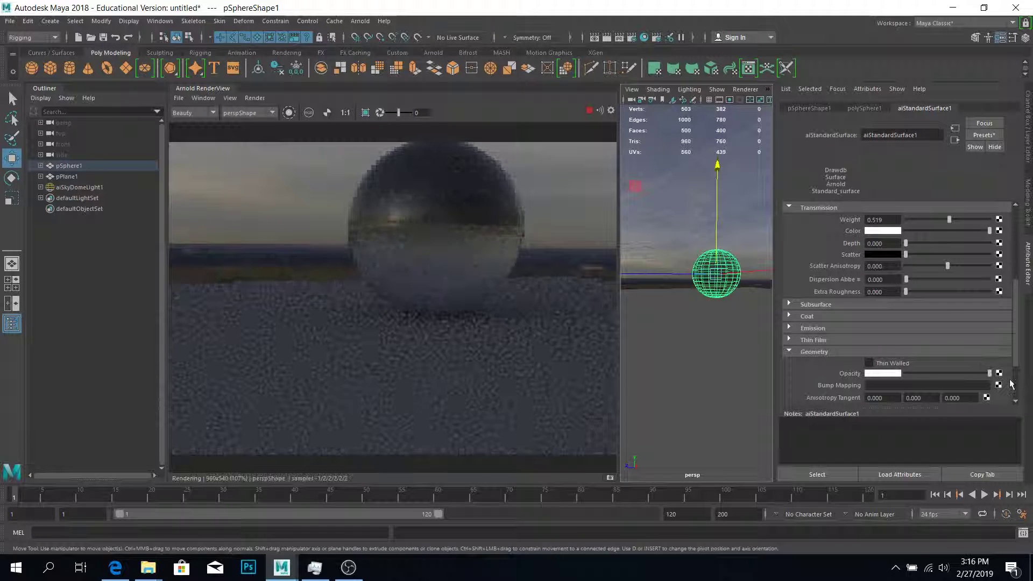
Set the transmission weight of the sphere's material to 0.
scroll(963, 337, "up", 2)
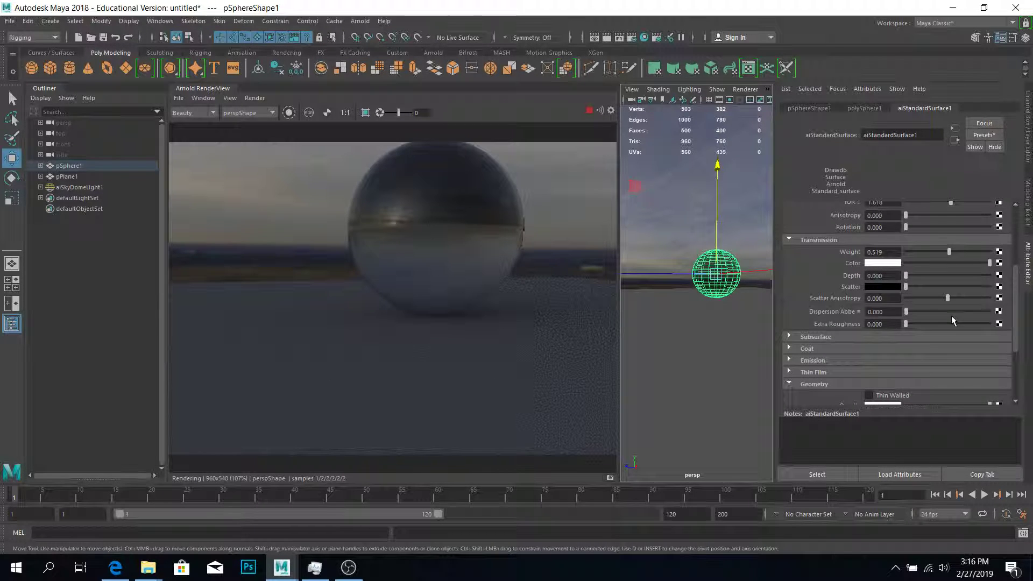
scroll(951, 320, "up", 2)
left_click_drag(947, 283, 885, 285)
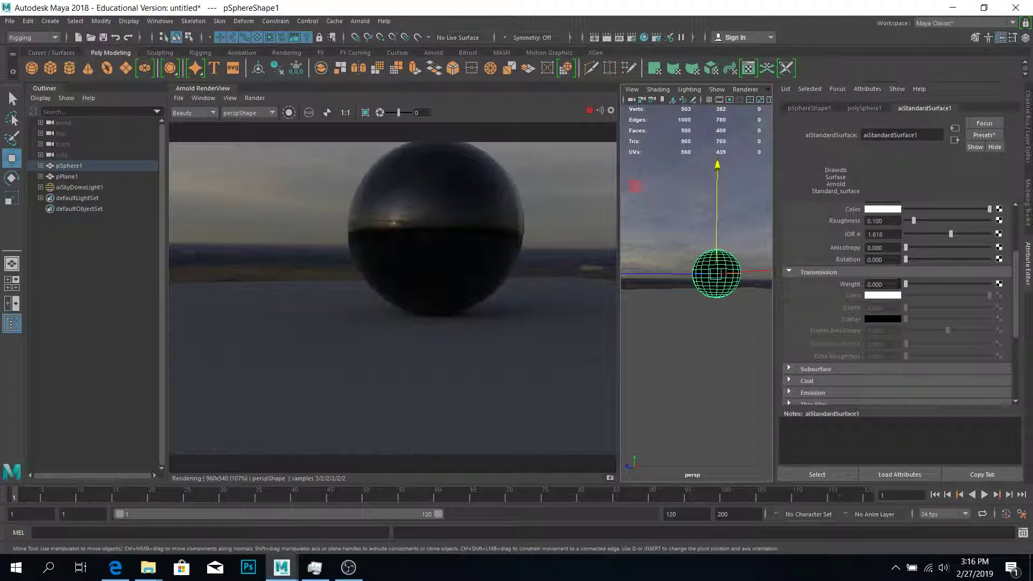
scroll(924, 367, "down", 4)
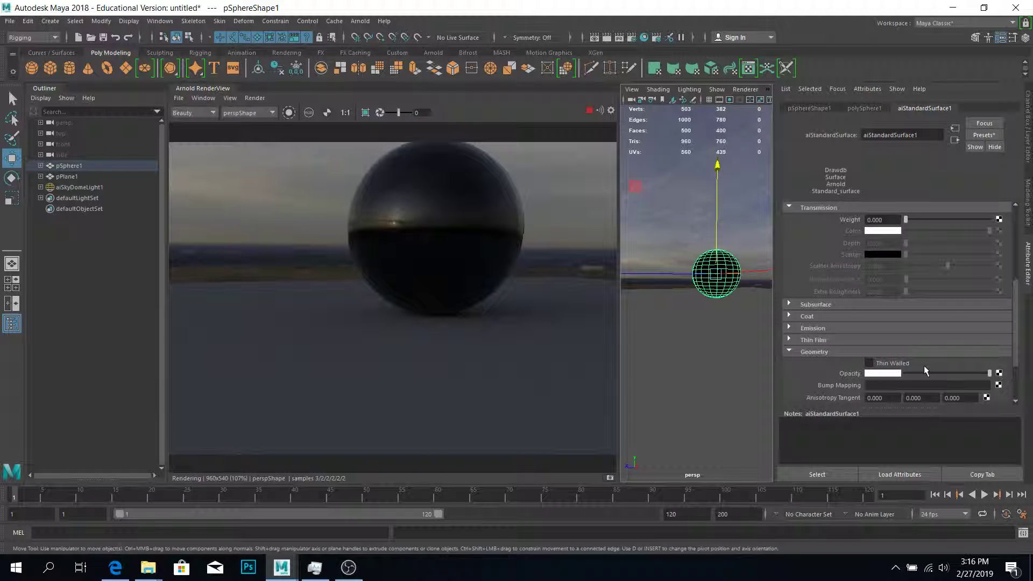
scroll(949, 350, "up", 10)
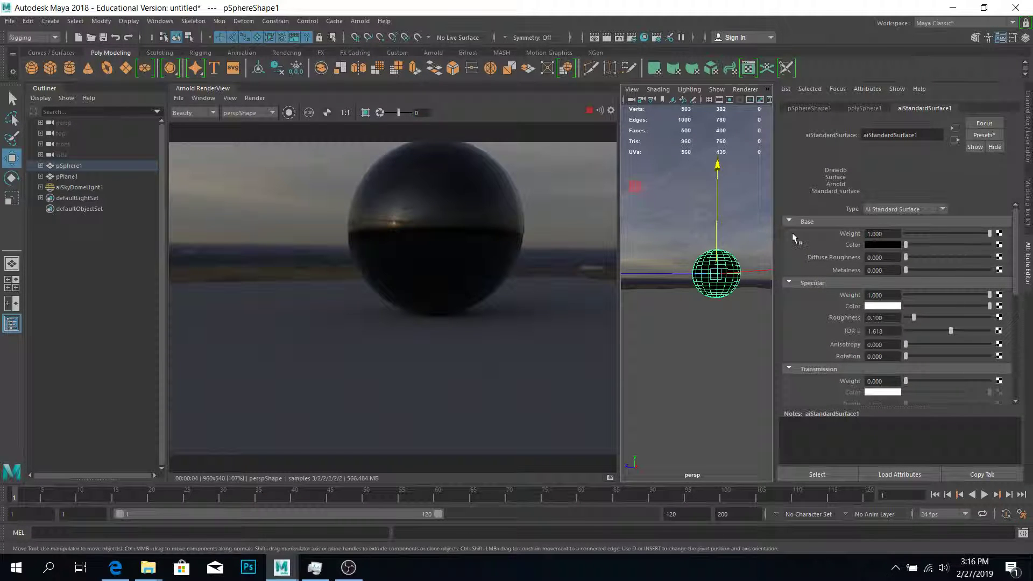
Try the Balloon preset and the Incandescent_Bulb preset as full replacements on the sphere's aiStandardSurface material.
left_click(983, 135)
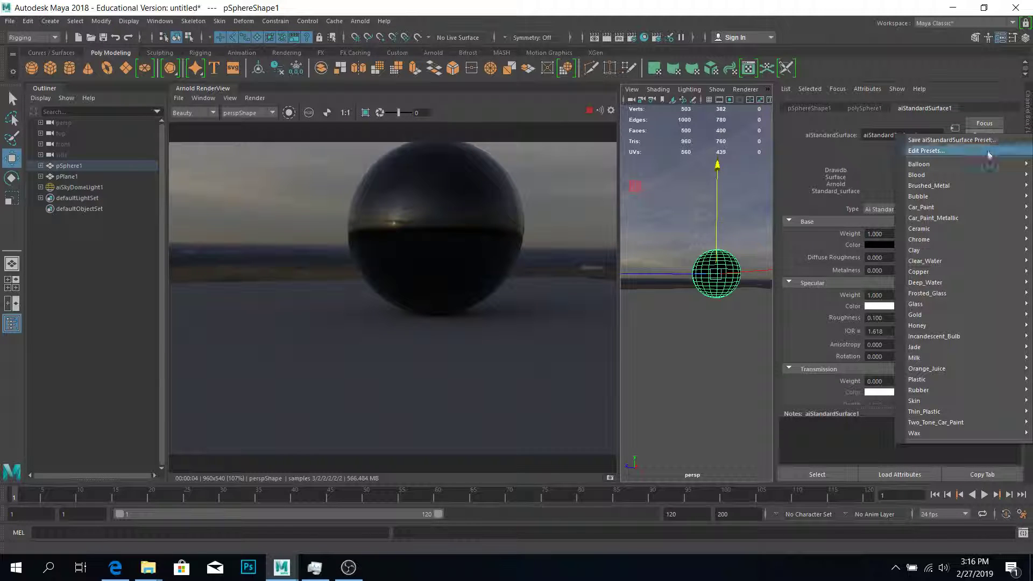
mouse_move(986, 163)
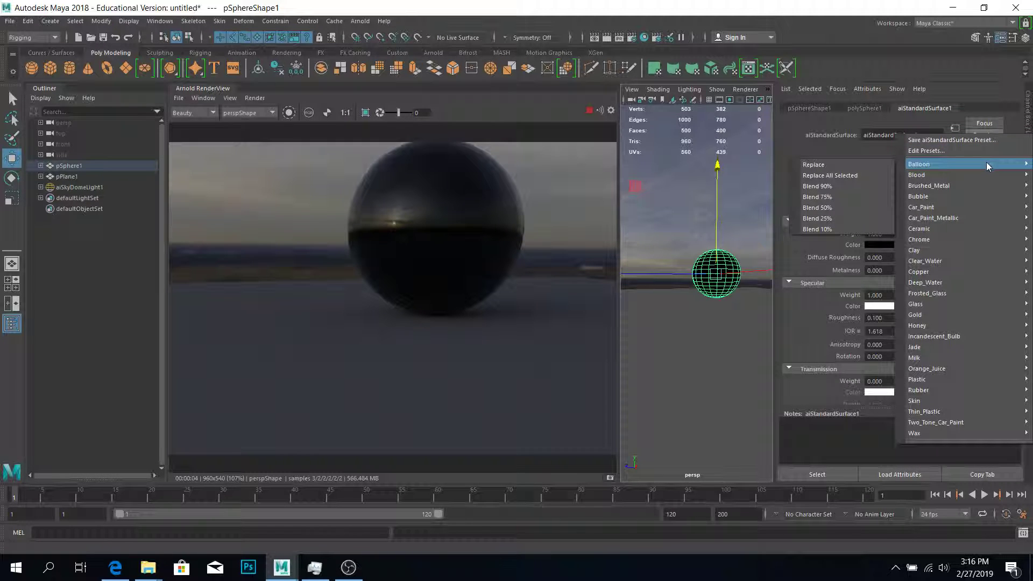
left_click(866, 163)
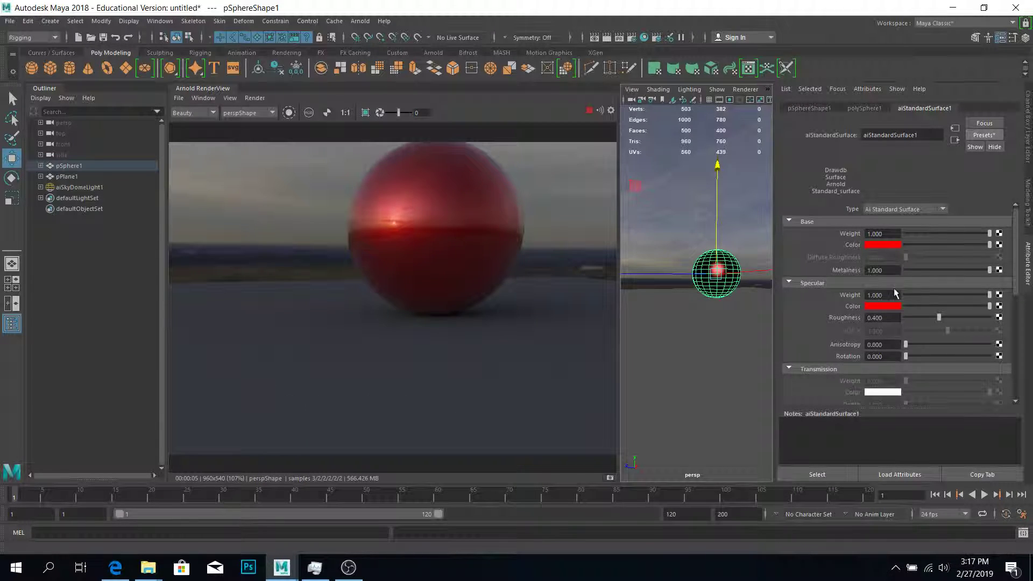
left_click(985, 135)
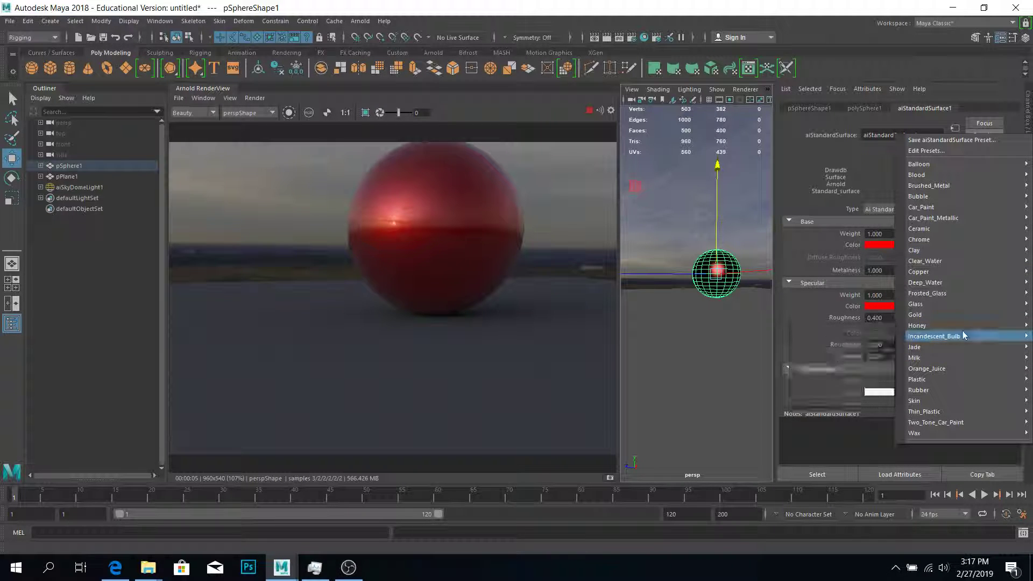
mouse_move(963, 337)
left_click(848, 340)
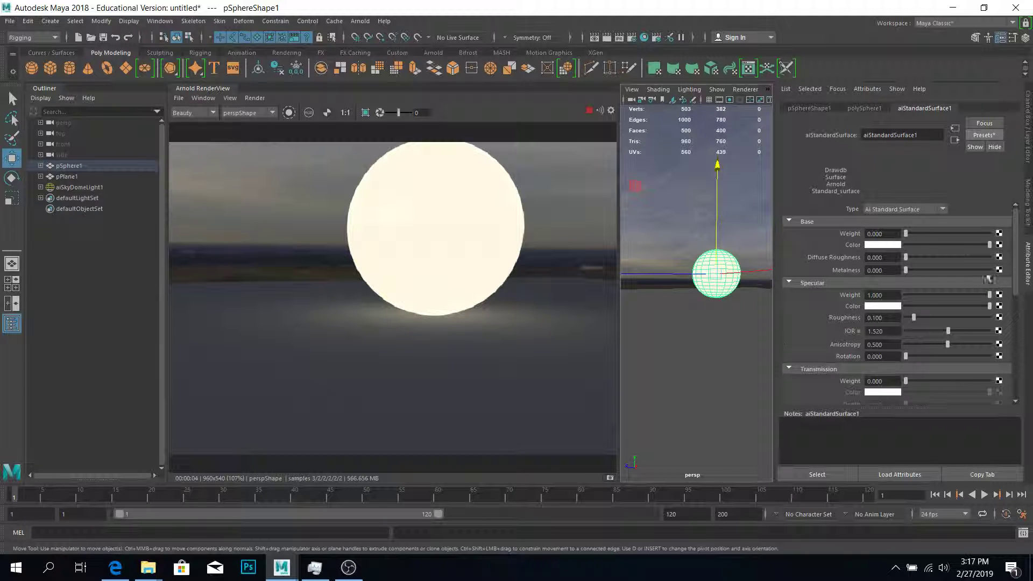
Try the Thin_Plastic preset on the sphere's material and replace it with the Wax preset.
left_click(981, 135)
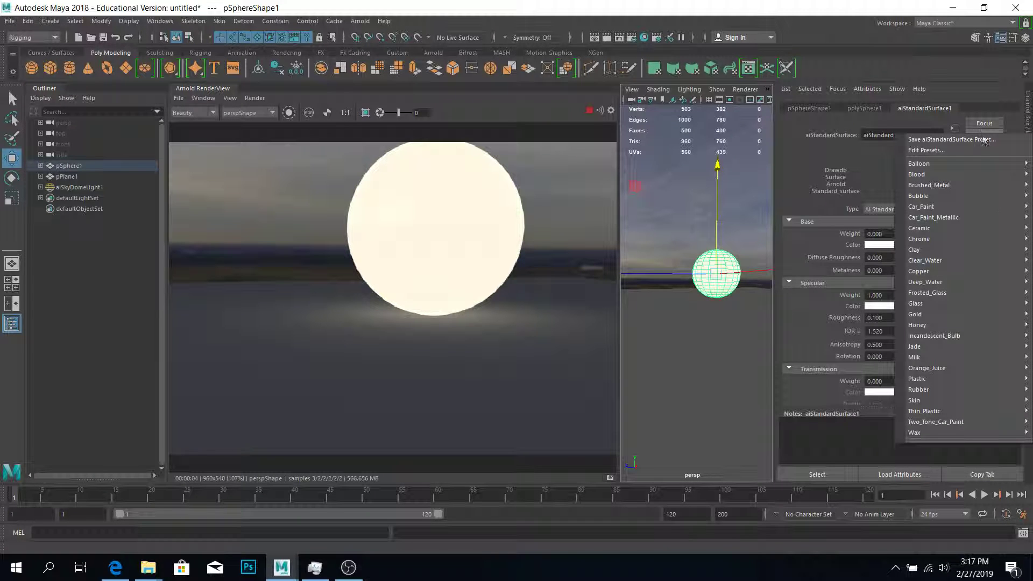
mouse_move(968, 412)
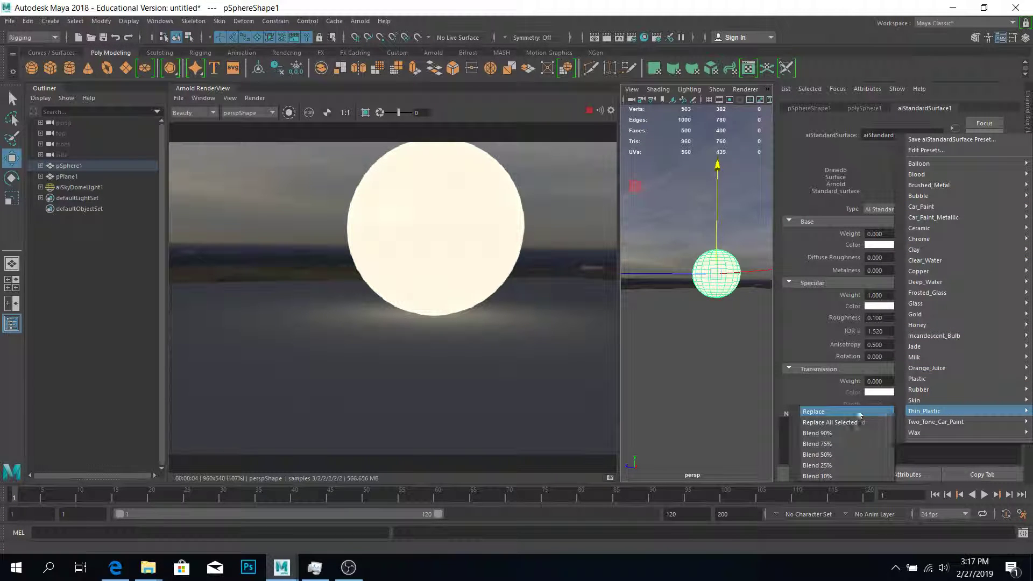
left_click(833, 412)
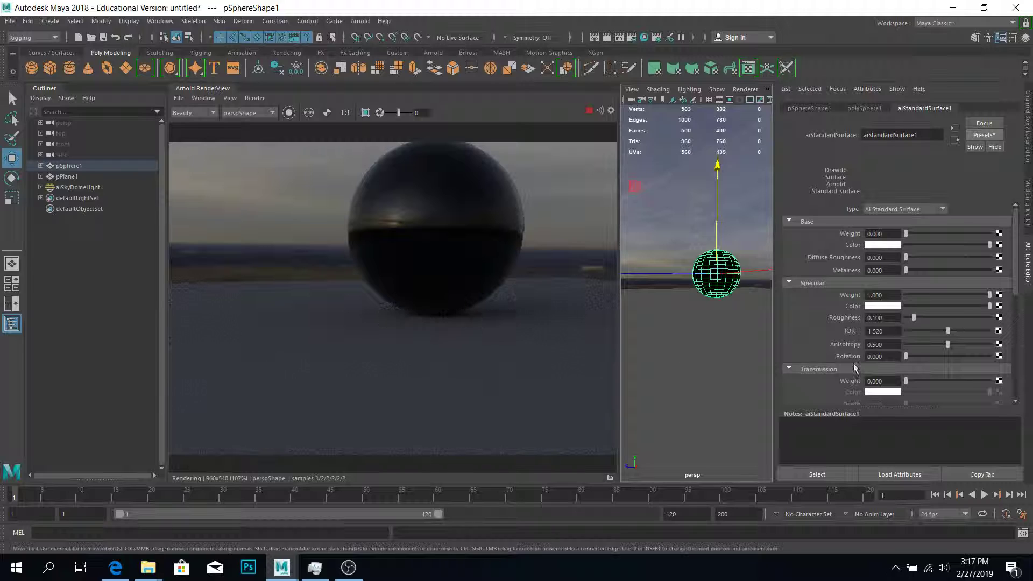
left_click(983, 135)
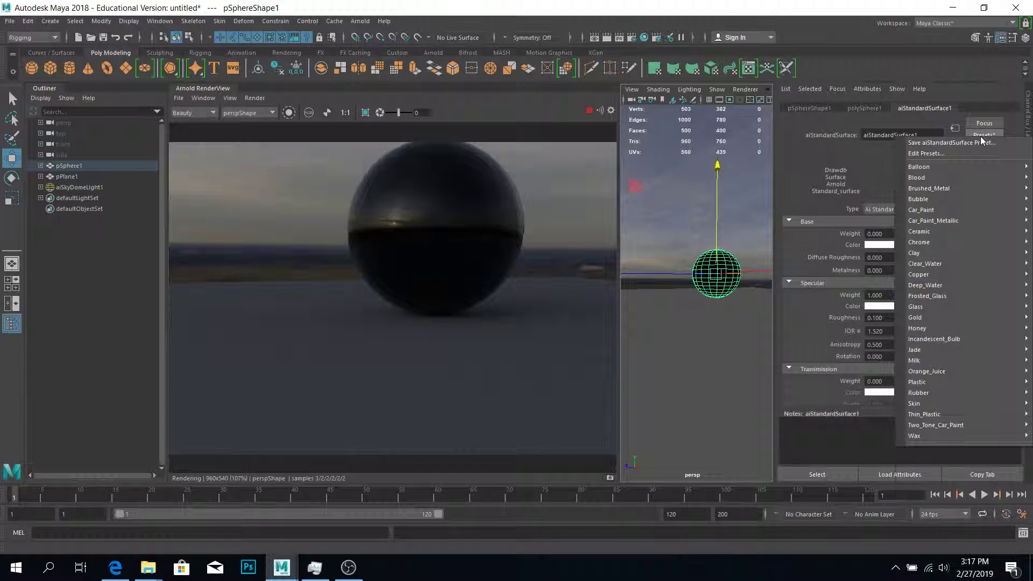
mouse_move(937, 435)
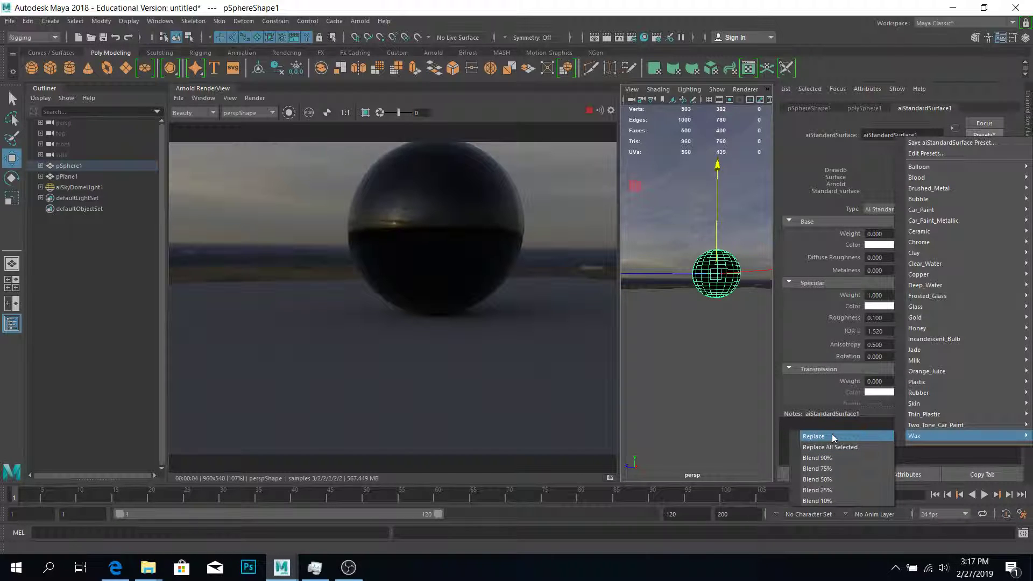
left_click(832, 435)
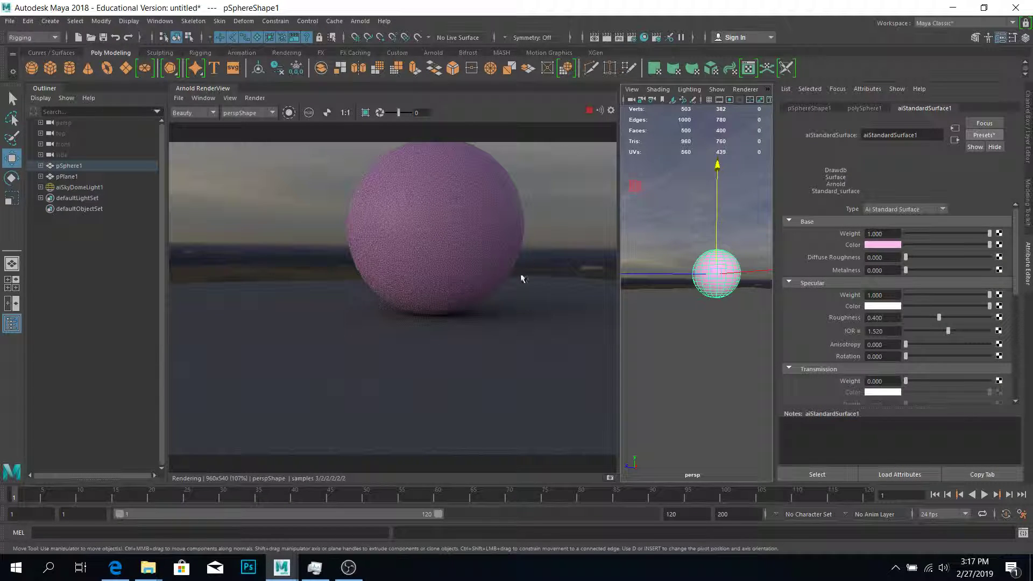
Examine the Subsurface and Coat settings of the sphere's material and collapse both groups again.
scroll(860, 331, "down", 3)
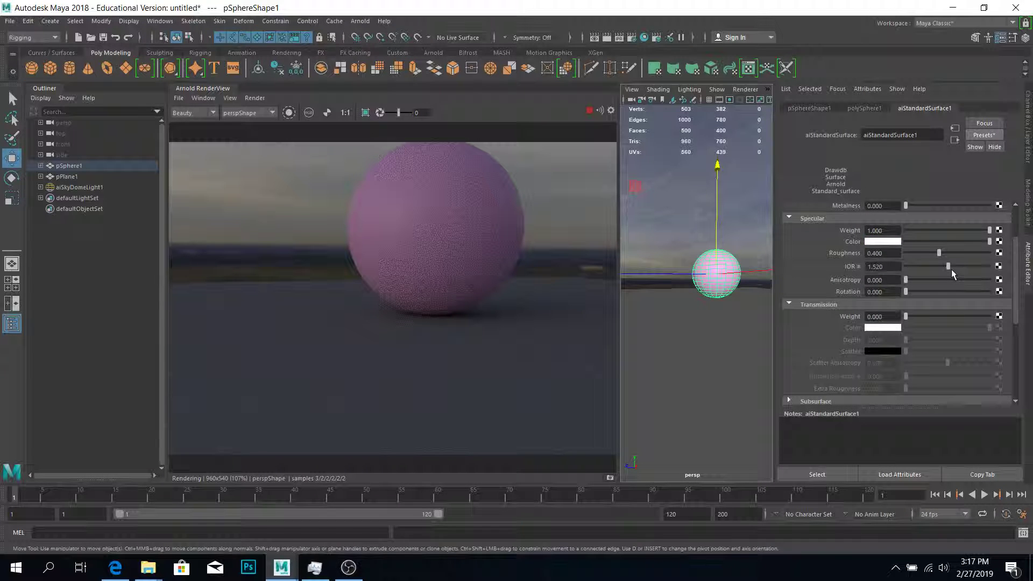
scroll(861, 330, "down", 3)
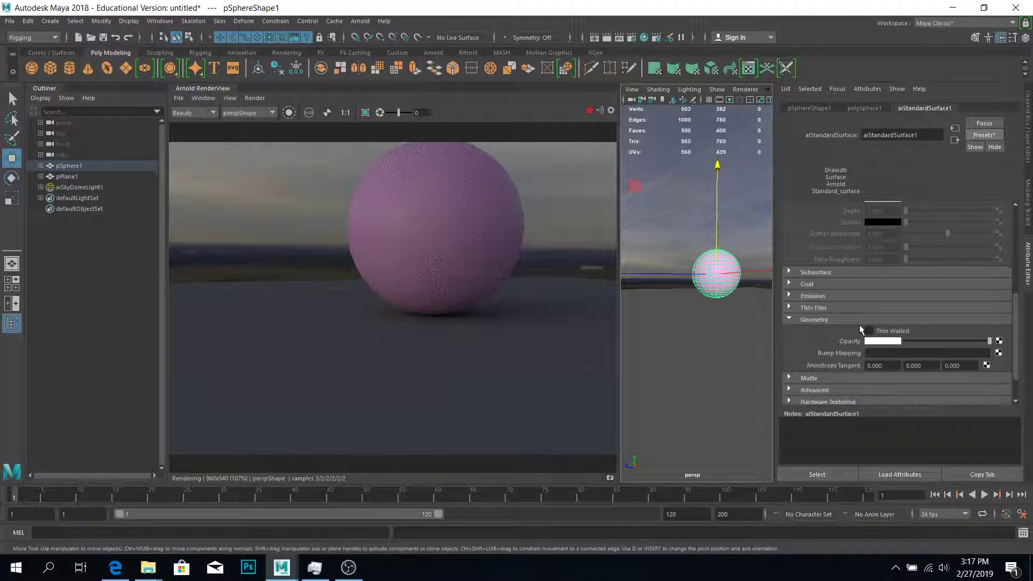
left_click(803, 273)
left_click(804, 273)
left_click(803, 286)
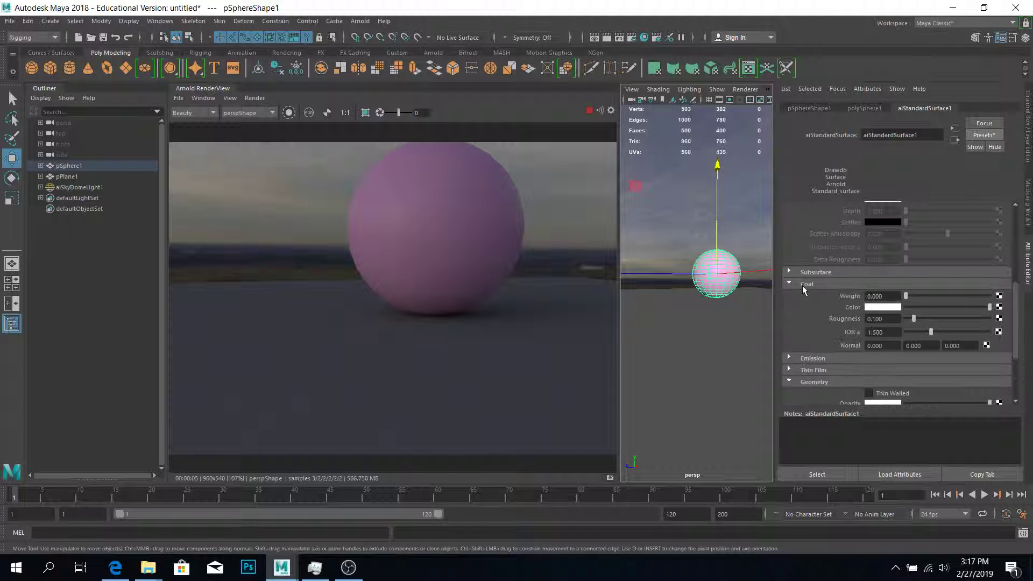
left_click(803, 286)
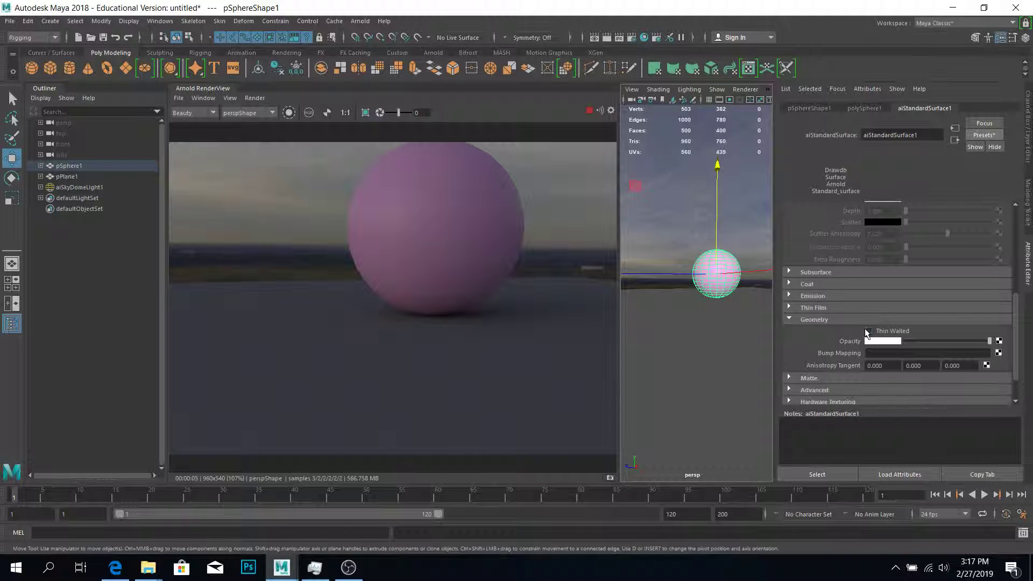